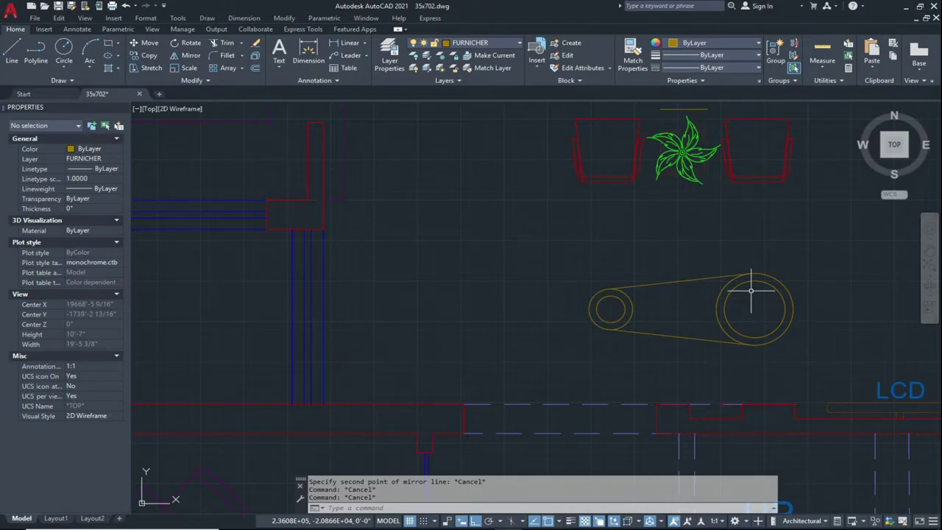
Pan and zoom to centre the two-circle linkage shape above the LCD label.
{"action": "mouse_move", "coordinate": [683, 315]}
{"action": "middle_mouse_down"}
{"action": "mouse_move", "coordinate": [670, 321]}
{"action": "mouse_move", "coordinate": [473, 277]}
{"action": "mouse_move", "coordinate": [405, 286]}
{"action": "mouse_move", "coordinate": [391, 273]}
{"action": "middle_mouse_up"}
{"action": "scroll", "coordinate": [471, 275], "scroll_direction": "up", "scroll_amount": 3}
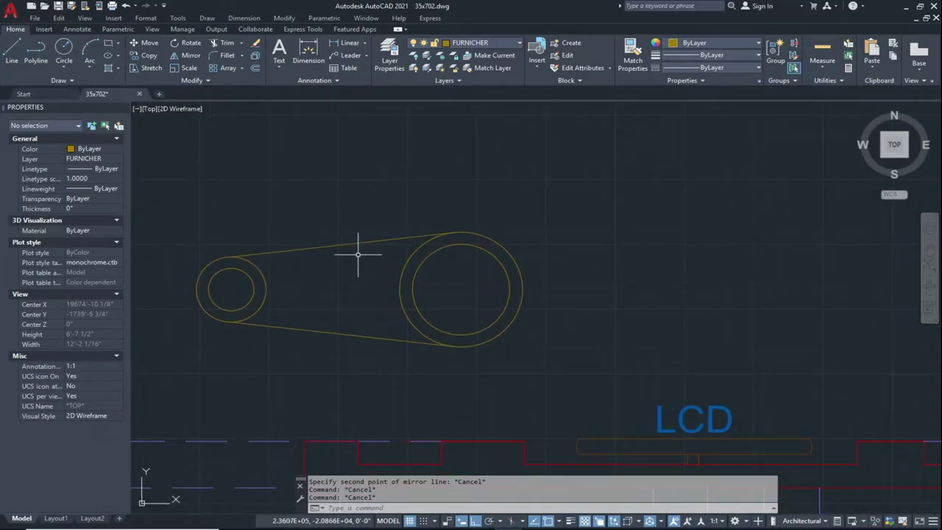
Mirror the belt and small pulley about a vertical line through the large circle's top, keeping the originals.
{"action": "left_click", "coordinate": [369, 209]}
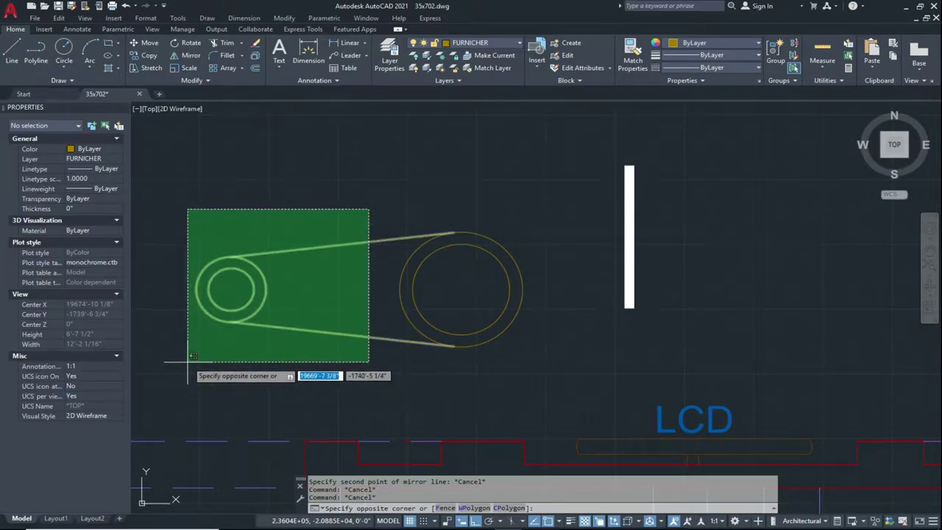
{"action": "left_click", "coordinate": [188, 362]}
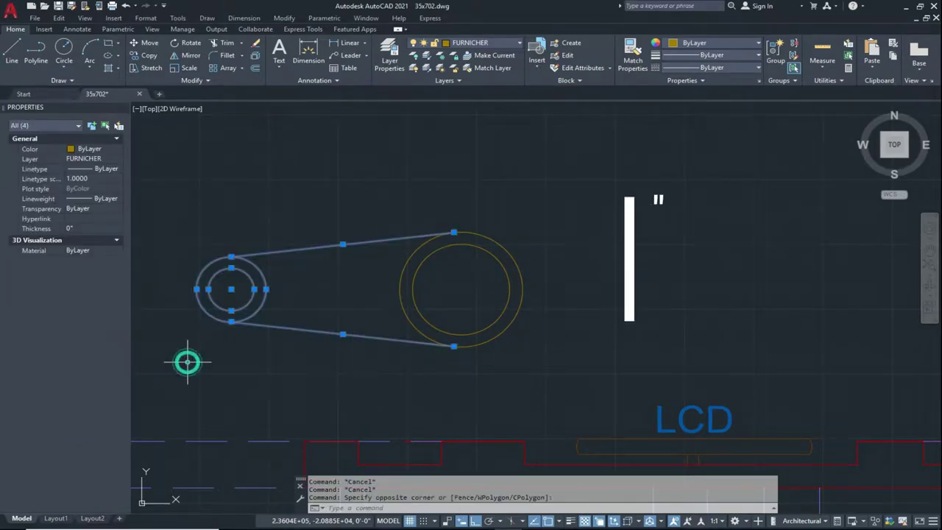
{"action": "left_click", "coordinate": [190, 57]}
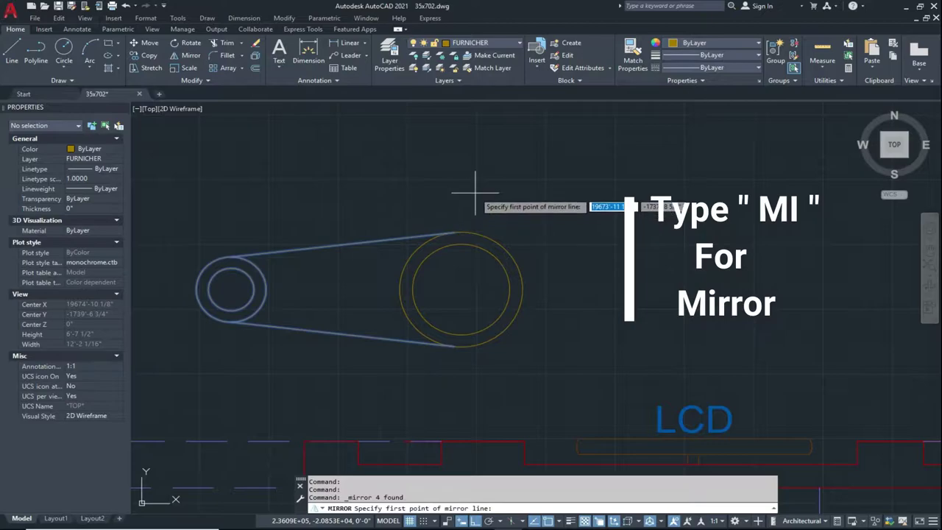
{"action": "middle_click_drag", "start_coordinate": [479, 192], "coordinate": [477, 200]}
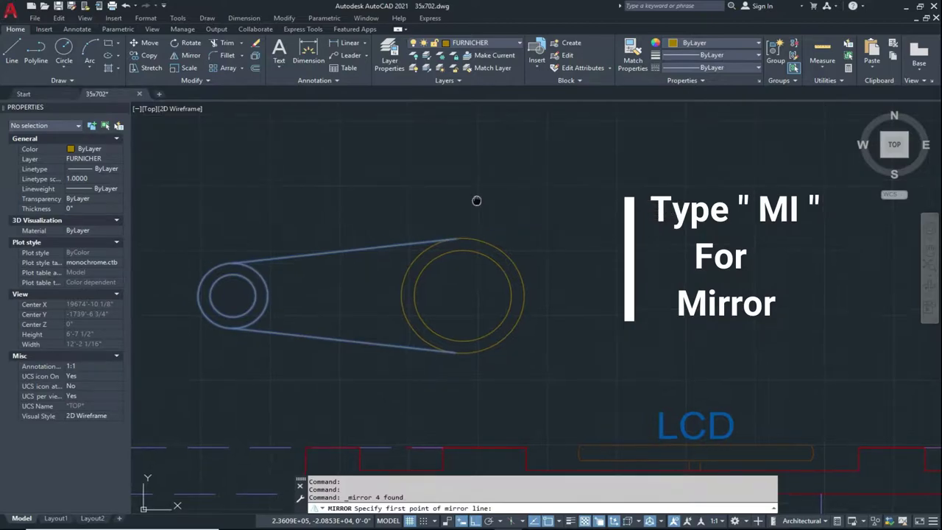
{"action": "left_click", "coordinate": [464, 237]}
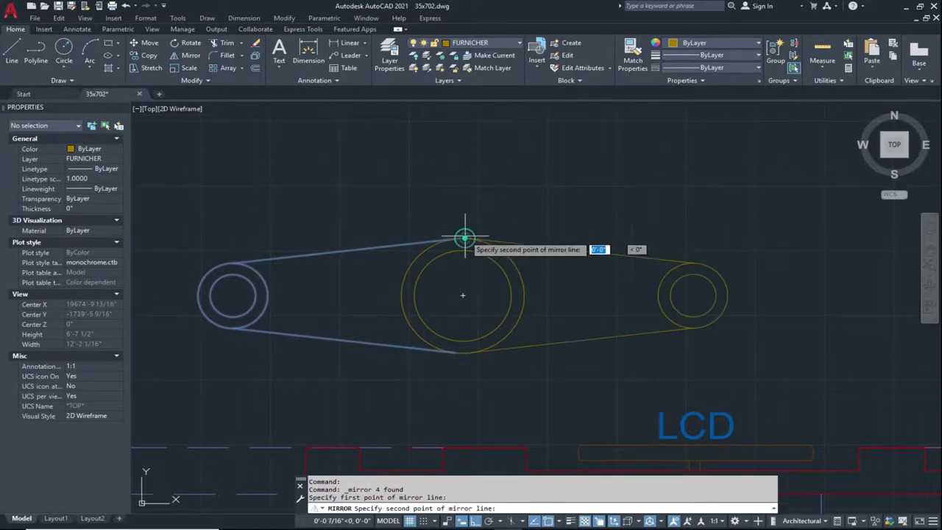
{"action": "left_click", "coordinate": [465, 158]}
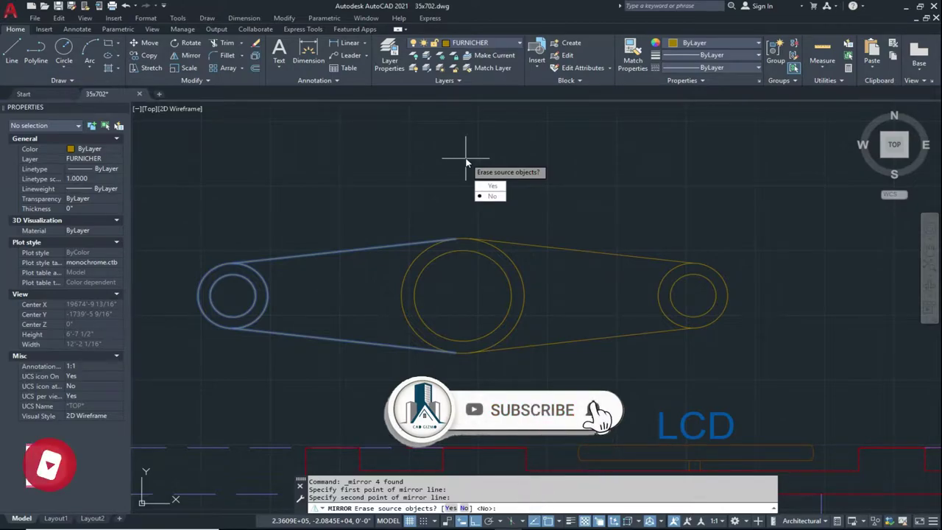
{"action": "left_click", "coordinate": [492, 196]}
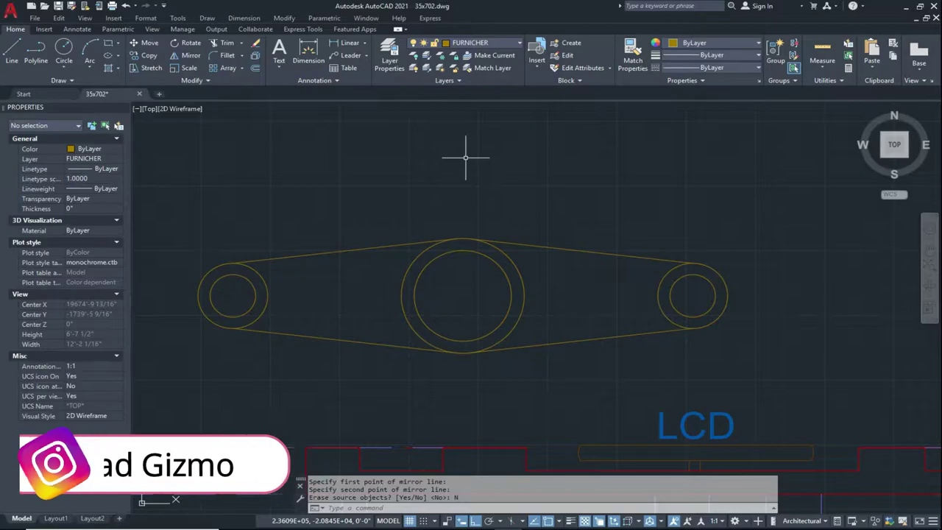
{"action": "scroll", "coordinate": [465, 157], "scroll_direction": "down", "scroll_amount": 5}
{"action": "middle_click_drag", "start_coordinate": [466, 158], "coordinate": [472, 237]}
{"action": "scroll", "coordinate": [437, 175], "scroll_direction": "up", "scroll_amount": 4}
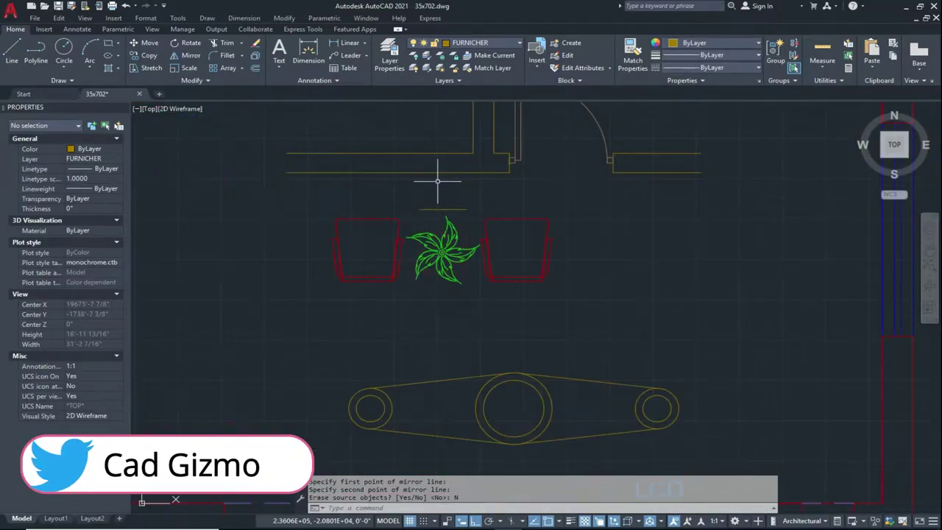
Erase the right chair beside the plant.
{"action": "scroll", "coordinate": [420, 215], "scroll_direction": "up", "scroll_amount": 3}
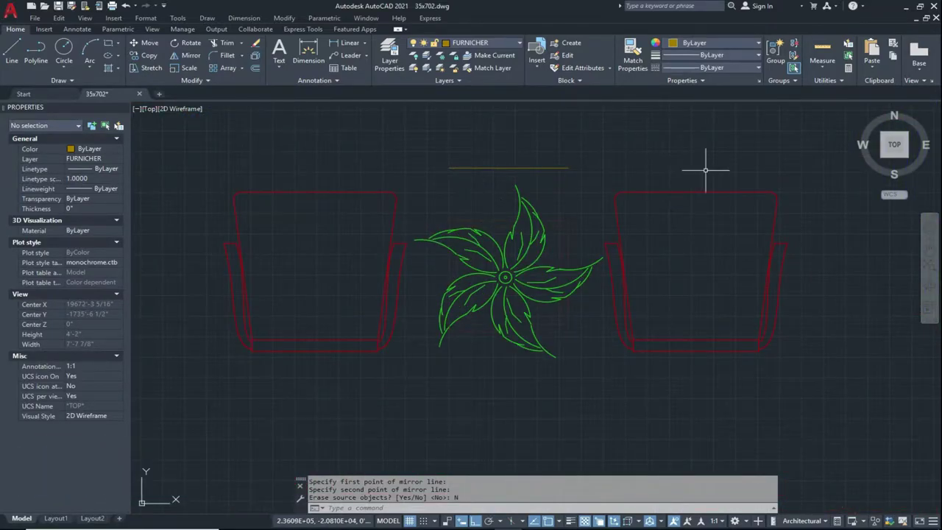
{"action": "left_click", "coordinate": [705, 171]}
{"action": "left_click", "coordinate": [673, 223]}
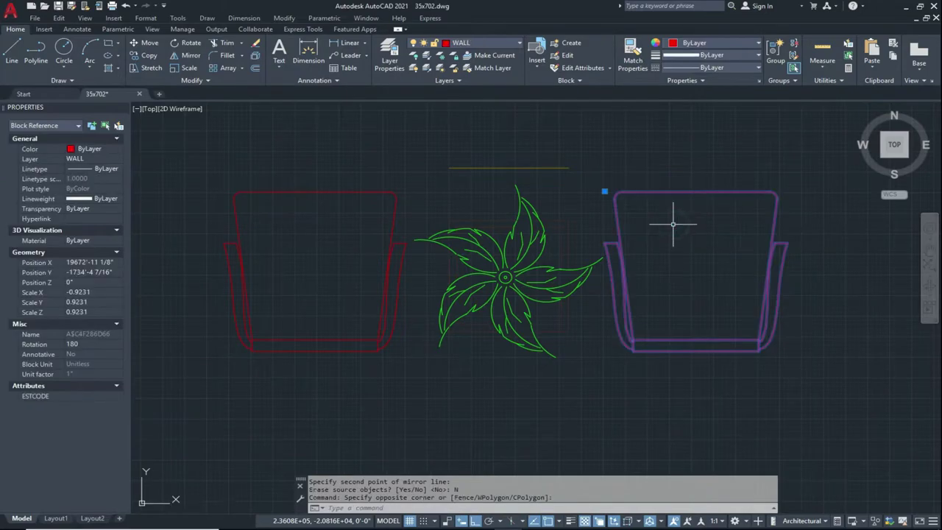
{"action": "key", "text": "Return"}
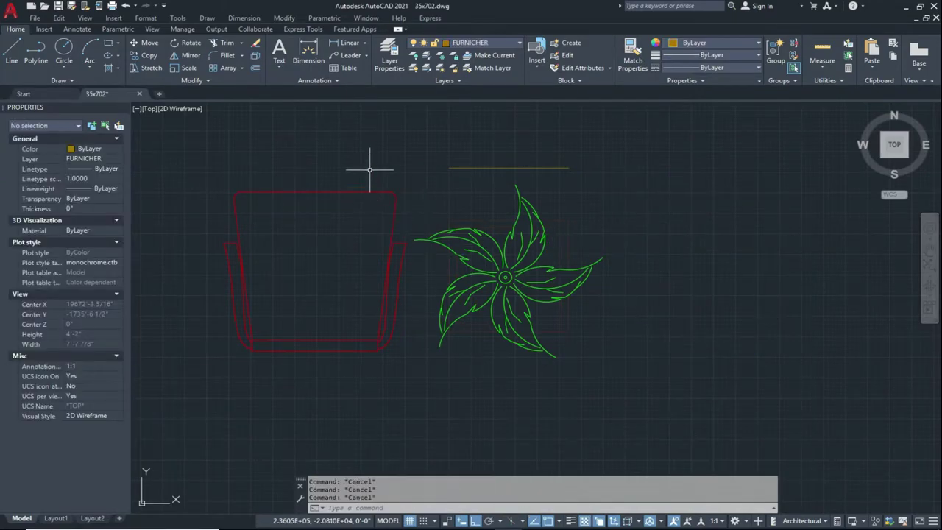
Mirror the left chair across a vertical line through the plant's centre, keeping the original.
{"action": "left_click", "coordinate": [370, 170]}
{"action": "left_click", "coordinate": [331, 214]}
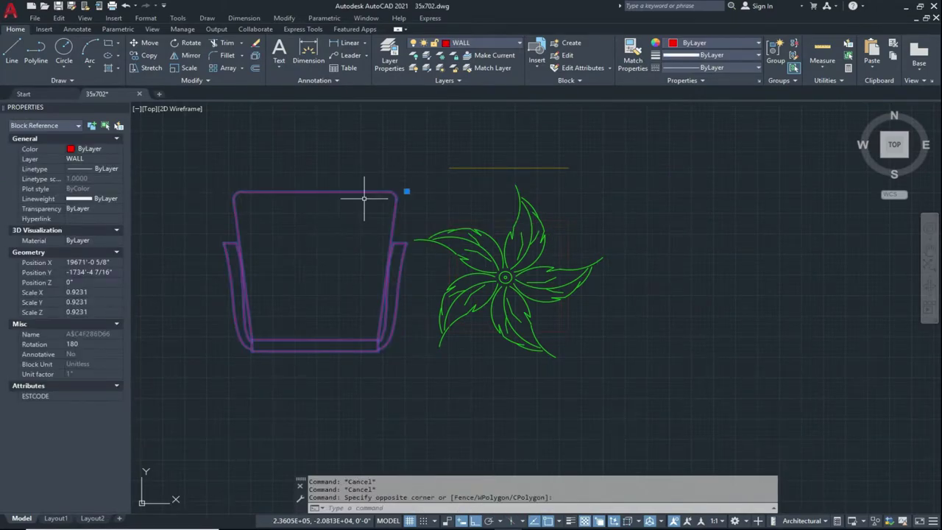
{"action": "middle_click_drag", "start_coordinate": [364, 197], "coordinate": [354, 232]}
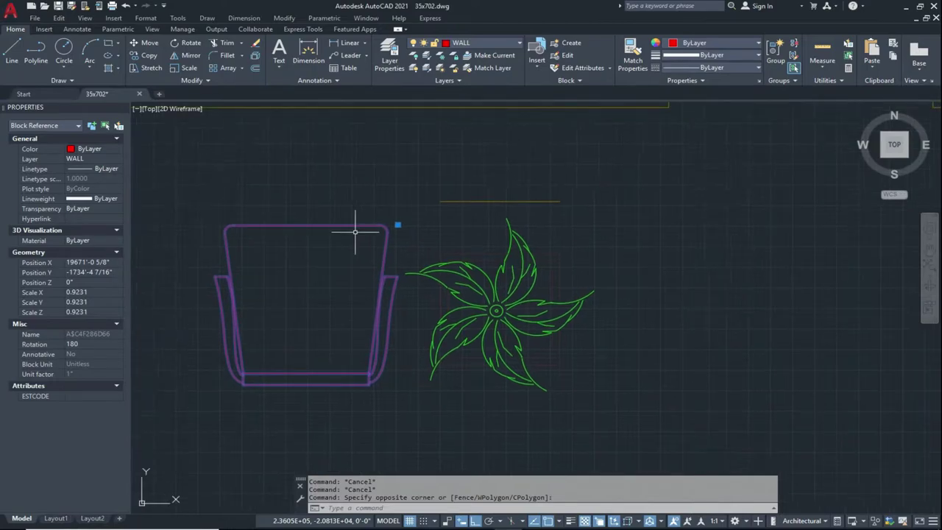
{"action": "left_click", "coordinate": [188, 57]}
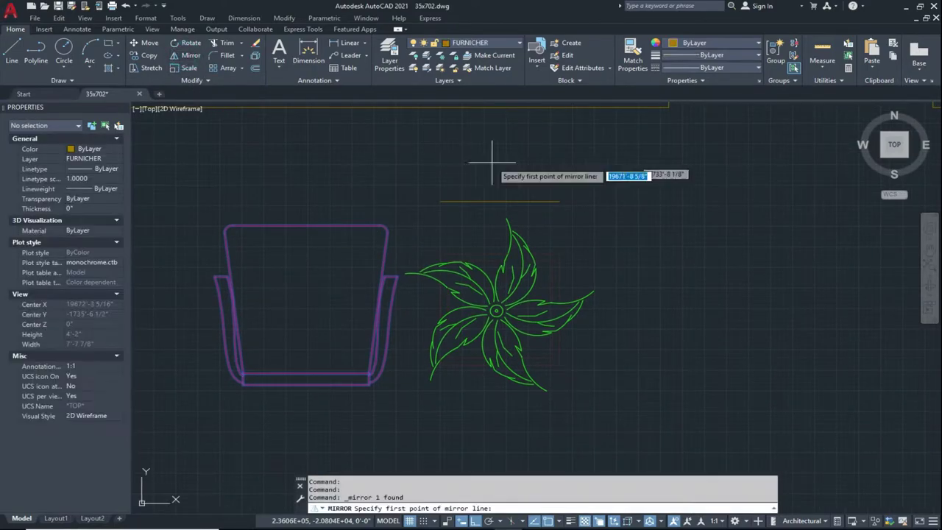
{"action": "left_click", "coordinate": [500, 200]}
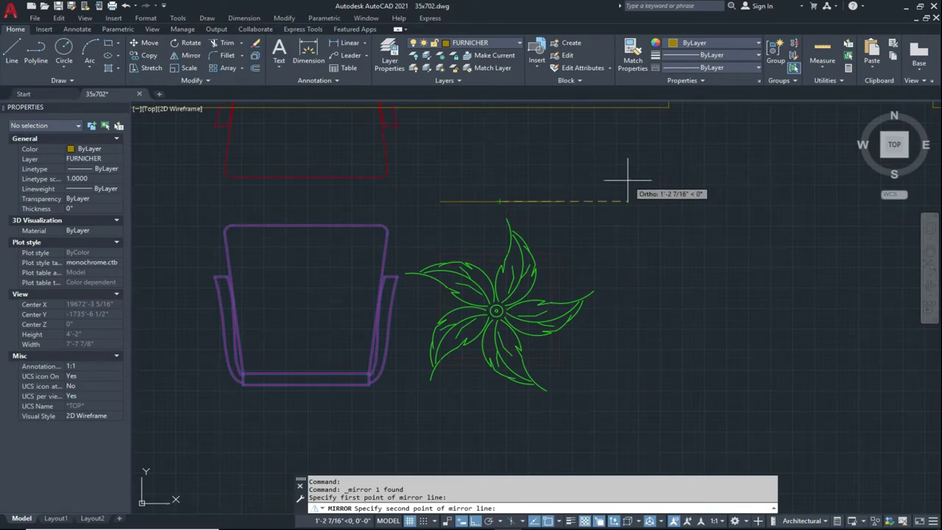
{"action": "scroll", "coordinate": [628, 179], "scroll_direction": "down", "scroll_amount": 3}
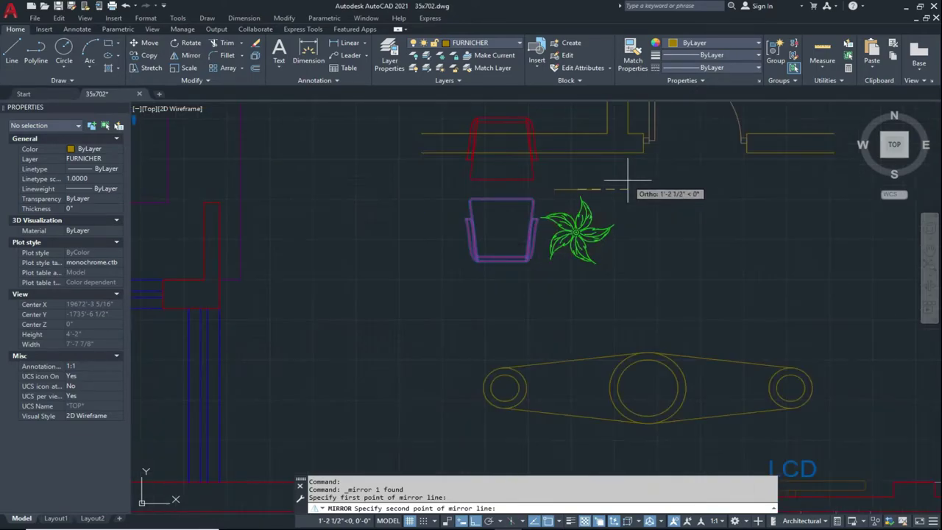
{"action": "left_click", "coordinate": [578, 295]}
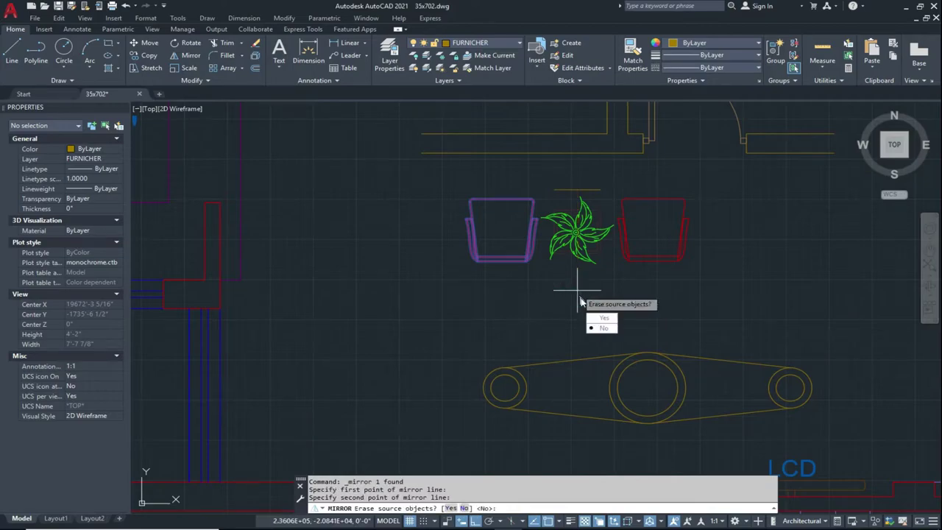
{"action": "left_click", "coordinate": [602, 329]}
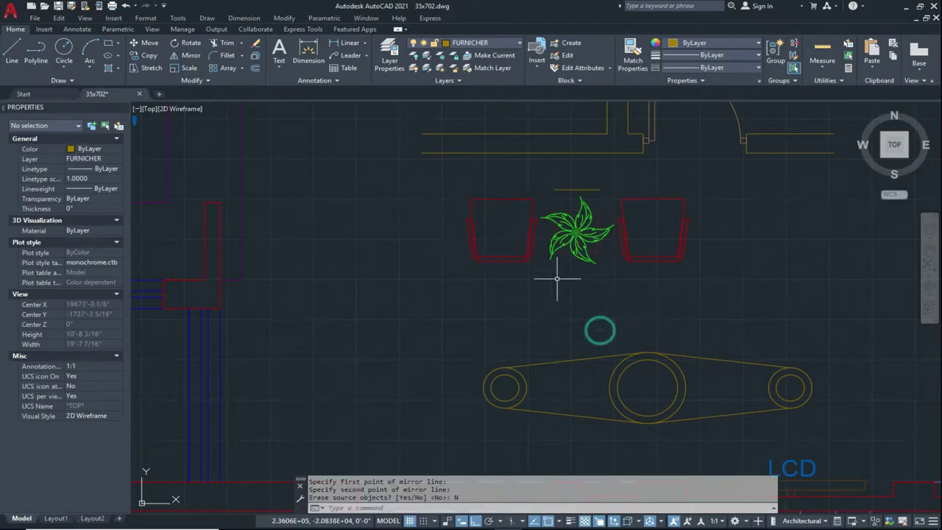
{"action": "scroll", "coordinate": [544, 263], "scroll_direction": "up", "scroll_amount": 4}
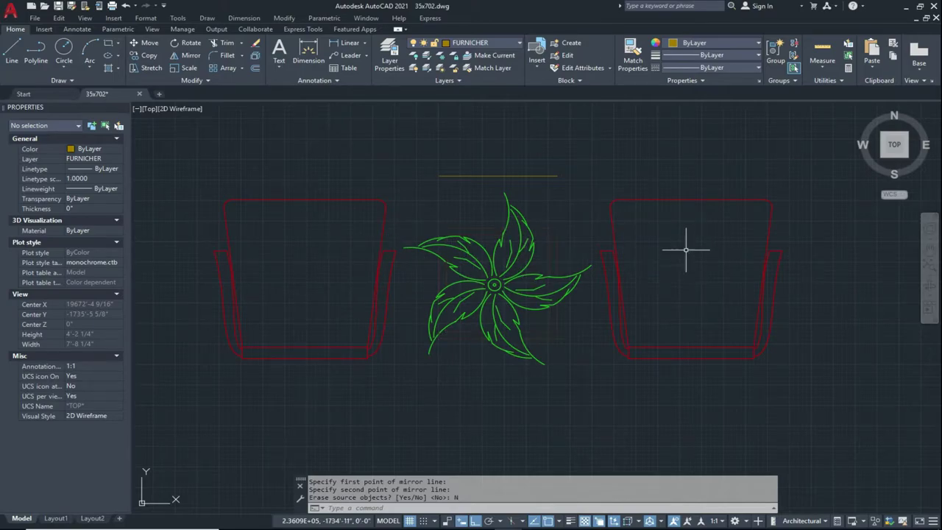
{"action": "scroll", "coordinate": [687, 250], "scroll_direction": "down", "scroll_amount": 2}
{"action": "scroll", "coordinate": [665, 236], "scroll_direction": "down", "scroll_amount": 1}
{"action": "scroll", "coordinate": [667, 232], "scroll_direction": "up", "scroll_amount": 1}
Zoom out to the bedroom walls and select the BED ROOM-01 door.
{"action": "mouse_move", "coordinate": [666, 232]}
{"action": "middle_mouse_down"}
{"action": "mouse_move", "coordinate": [608, 267]}
{"action": "mouse_move", "coordinate": [604, 294]}
{"action": "middle_mouse_up"}
{"action": "scroll", "coordinate": [608, 267], "scroll_direction": "down", "scroll_amount": 2}
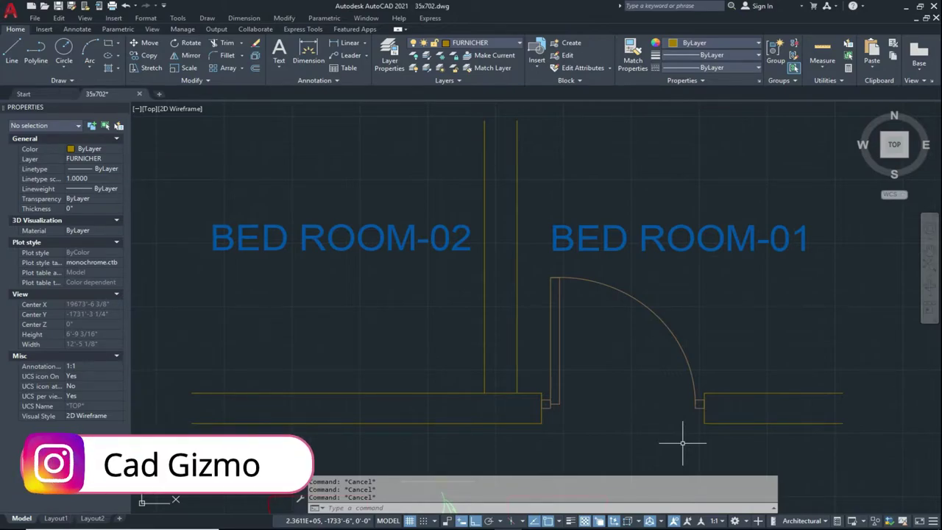
{"action": "mouse_move", "coordinate": [601, 427]}
{"action": "middle_mouse_down"}
{"action": "mouse_move", "coordinate": [604, 408]}
{"action": "mouse_move", "coordinate": [610, 427]}
{"action": "middle_mouse_up"}
{"action": "scroll", "coordinate": [596, 390], "scroll_direction": "up", "scroll_amount": 3}
{"action": "scroll", "coordinate": [604, 375], "scroll_direction": "down", "scroll_amount": 3}
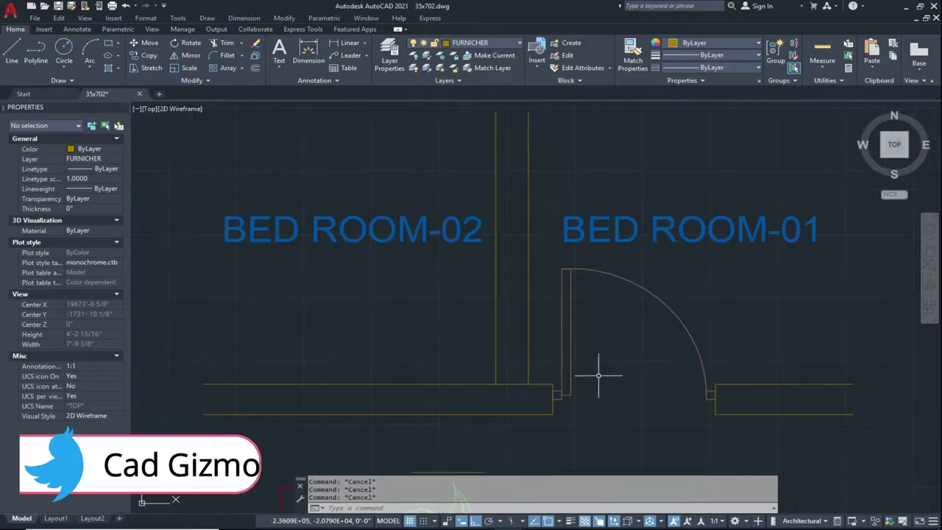
{"action": "left_click", "coordinate": [692, 271]}
Crossing-select the BED ROOM-01 door together with its adjoining wall lines.
{"action": "left_click", "coordinate": [622, 343]}
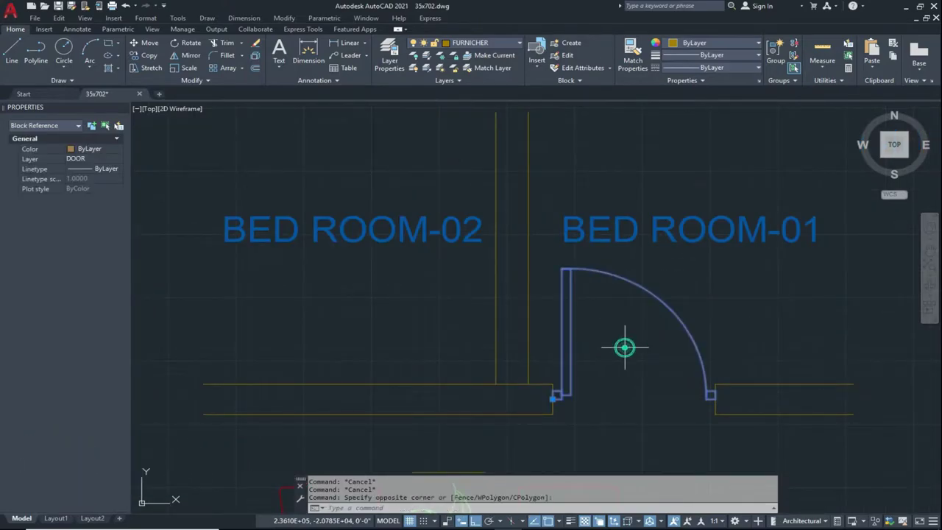
{"action": "scroll", "coordinate": [631, 390], "scroll_direction": "up", "scroll_amount": 2}
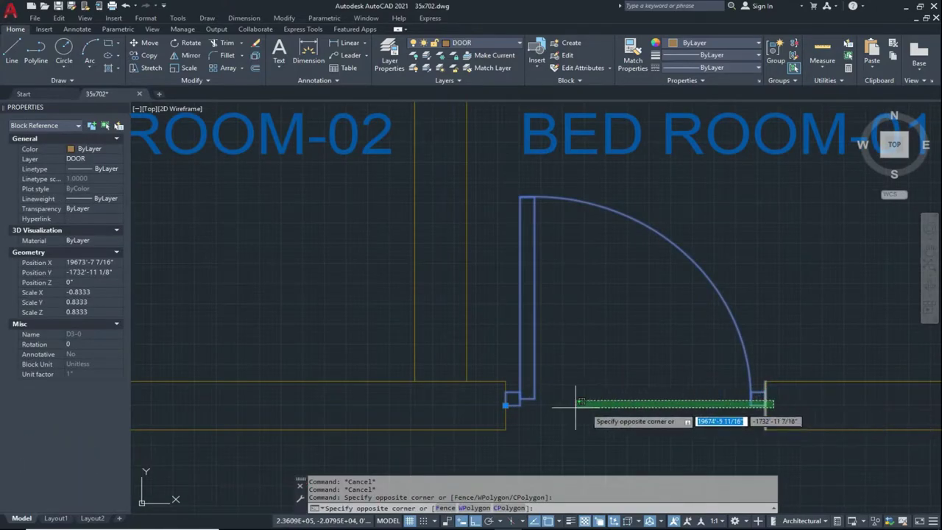
{"action": "left_click", "coordinate": [503, 416]}
{"action": "mouse_move", "coordinate": [637, 414]}
{"action": "middle_mouse_down"}
{"action": "mouse_move", "coordinate": [675, 414]}
{"action": "mouse_move", "coordinate": [683, 427]}
{"action": "middle_mouse_up"}
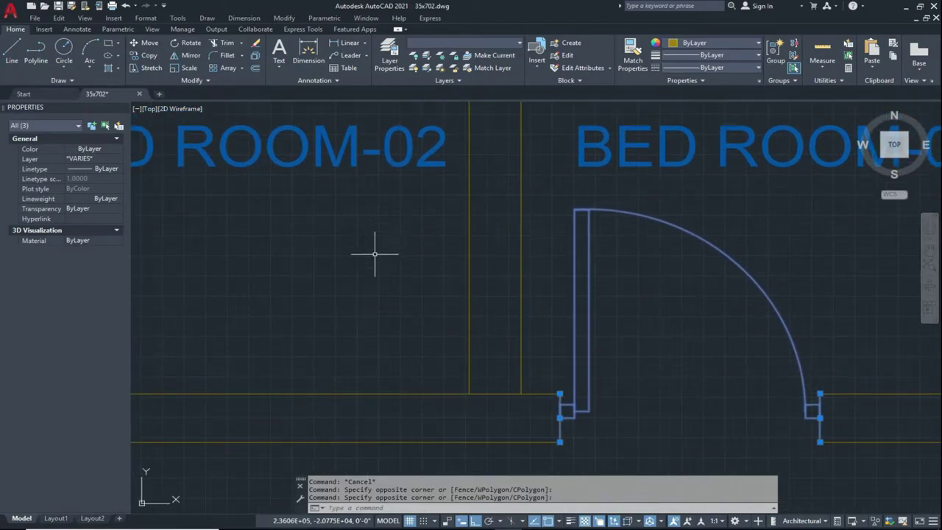
Mirror the door and walls about a vertical axis at the wall end, keeping the original.
{"action": "type", "text": "i"}
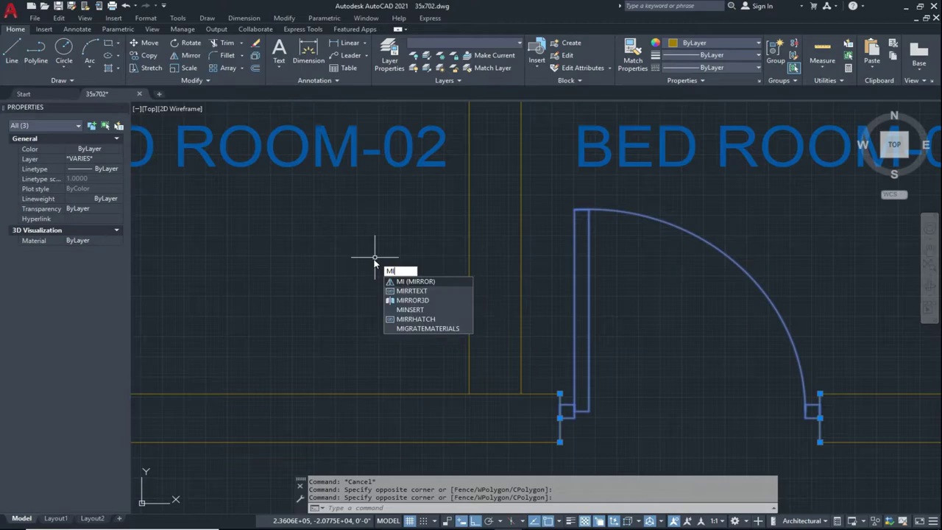
{"action": "key", "text": "Return"}
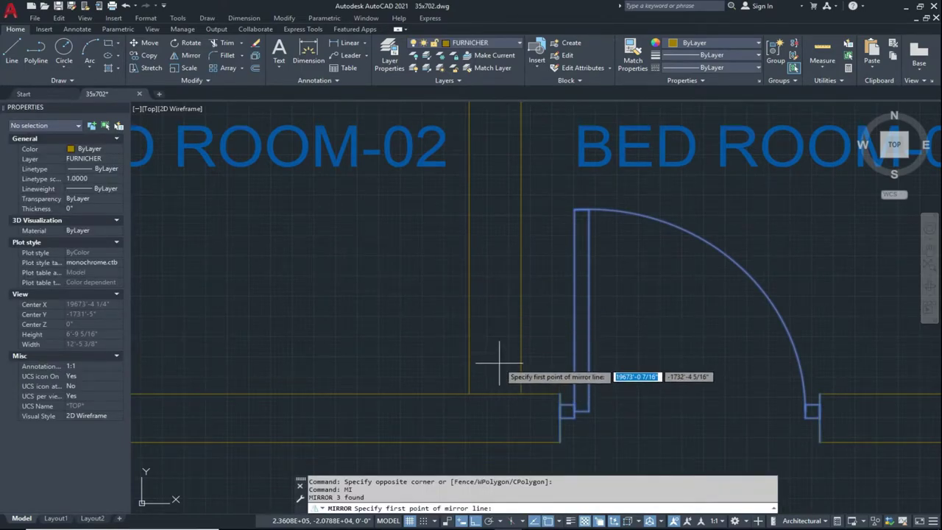
{"action": "middle_click_drag", "start_coordinate": [505, 374], "coordinate": [509, 390]}
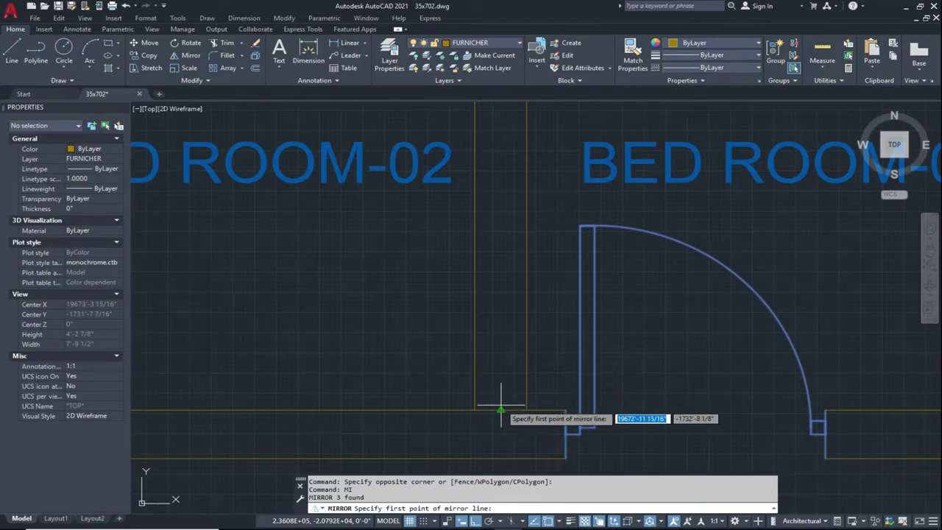
{"action": "left_click", "coordinate": [501, 410]}
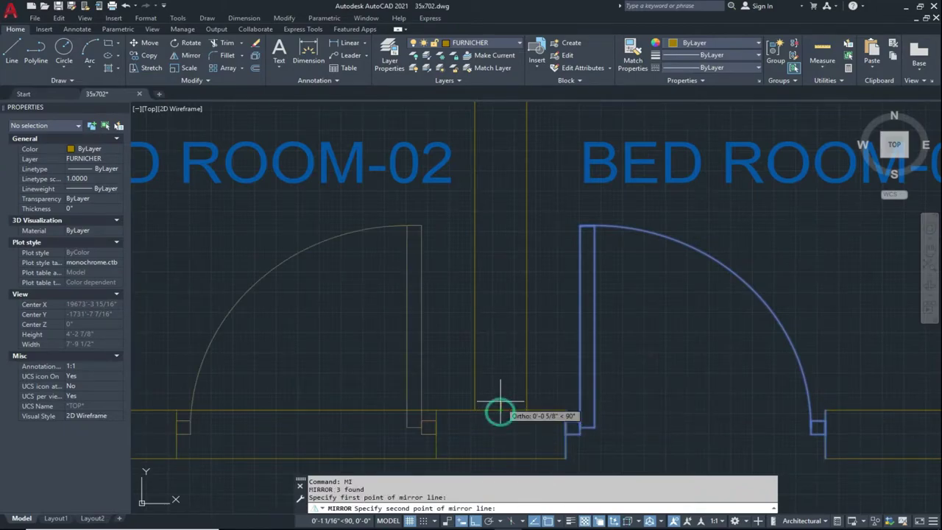
{"action": "left_click", "coordinate": [506, 199]}
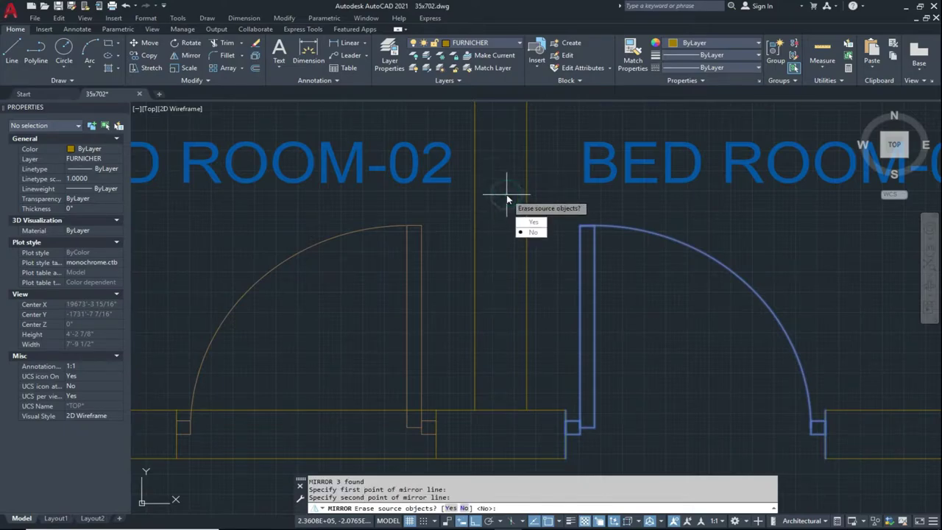
{"action": "left_click", "coordinate": [532, 233]}
{"action": "scroll", "coordinate": [491, 222], "scroll_direction": "down", "scroll_amount": 2}
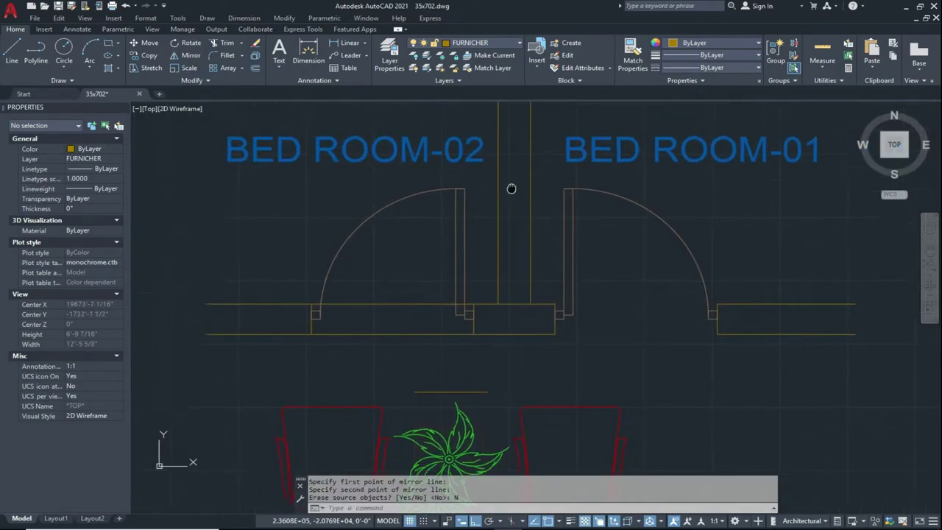
{"action": "scroll", "coordinate": [505, 211], "scroll_direction": "down", "scroll_amount": 1}
{"action": "scroll", "coordinate": [551, 204], "scroll_direction": "up", "scroll_amount": 1}
{"action": "middle_click_drag", "start_coordinate": [551, 204], "coordinate": [561, 214]}
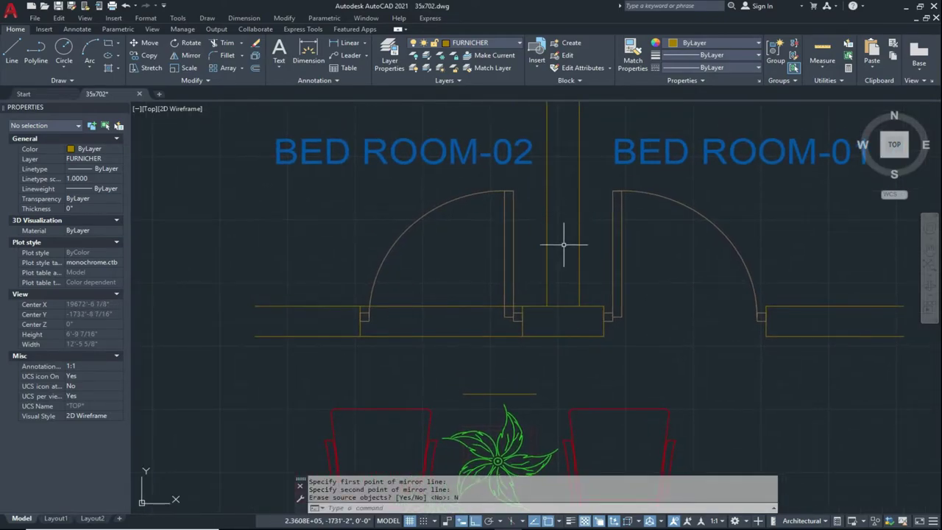
Trim the wall lines and the top and bottom stubs beside the left door, using all edges.
{"action": "middle_click_drag", "start_coordinate": [483, 277], "coordinate": [505, 280]}
{"action": "scroll", "coordinate": [465, 311], "scroll_direction": "up", "scroll_amount": 4}
{"action": "key", "text": "Escape"}
{"action": "key", "text": "Return"}
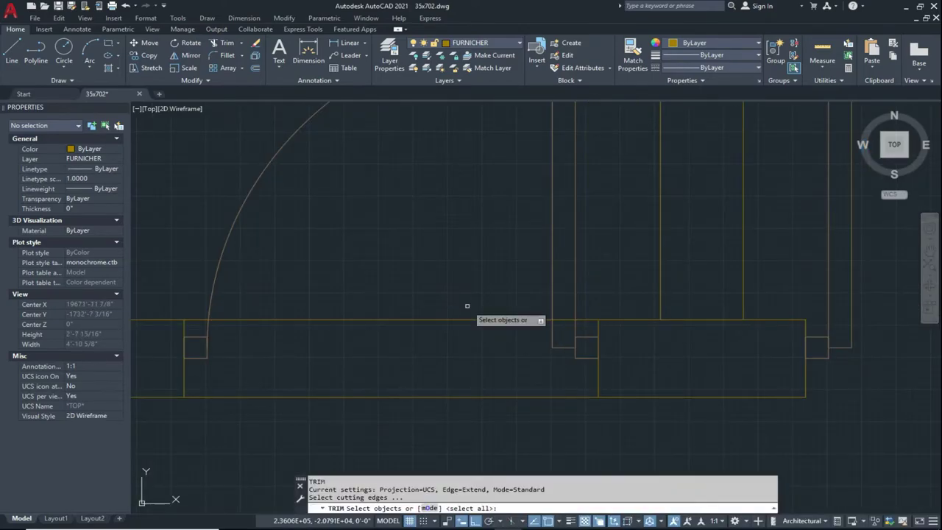
{"action": "key", "text": "Return"}
{"action": "left_click", "coordinate": [483, 268]}
{"action": "left_click", "coordinate": [360, 399]}
{"action": "middle_click_drag", "start_coordinate": [363, 303], "coordinate": [431, 261]}
{"action": "left_click", "coordinate": [264, 278]}
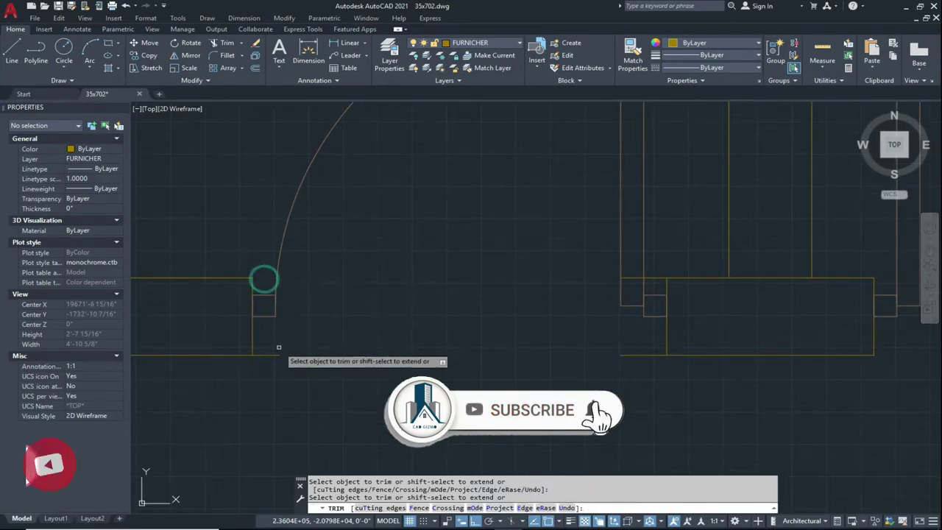
{"action": "left_click", "coordinate": [267, 356]}
{"action": "left_click", "coordinate": [294, 346]}
{"action": "key", "text": "Escape"}
Erase the tiny leftover stub line at the left door jamb.
{"action": "left_click", "coordinate": [286, 347]}
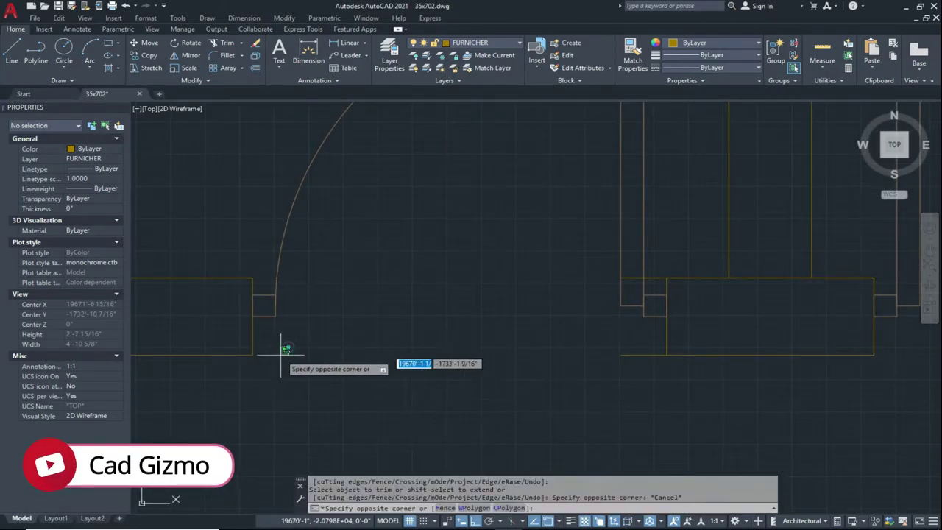
{"action": "left_click", "coordinate": [264, 361]}
{"action": "type", "text": "e"}
{"action": "key", "text": "Return"}
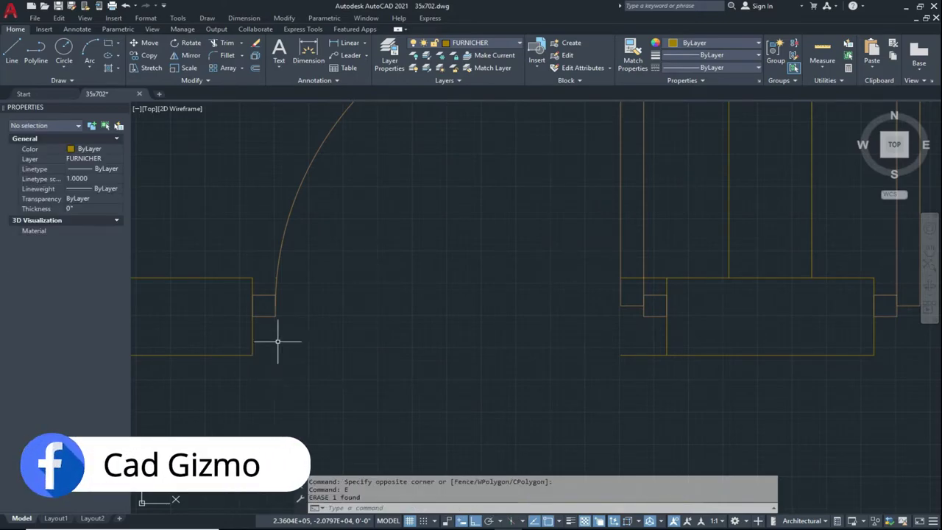
{"action": "scroll", "coordinate": [284, 294], "scroll_direction": "up", "scroll_amount": 3}
{"action": "key", "text": "Escape"}
{"action": "left_click", "coordinate": [312, 255]}
{"action": "left_click", "coordinate": [294, 287]}
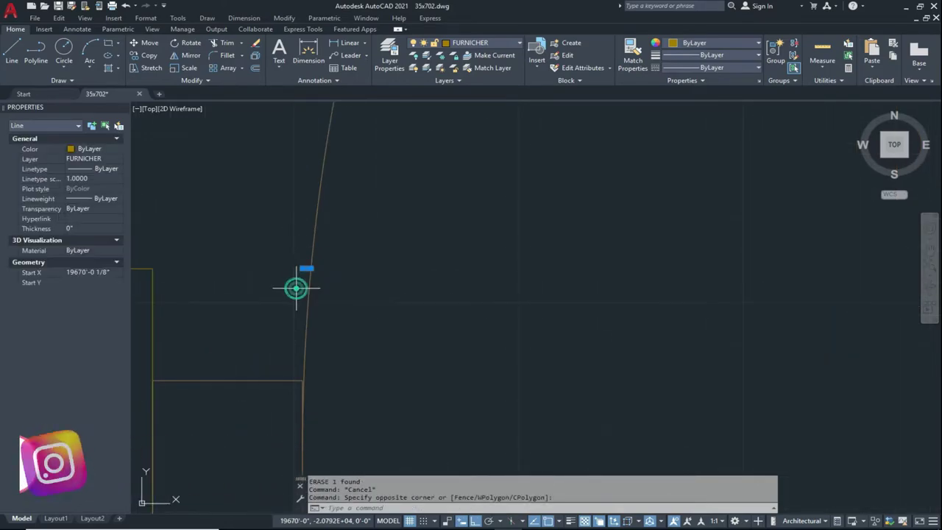
{"action": "scroll", "coordinate": [453, 301], "scroll_direction": "down", "scroll_amount": 5}
{"action": "scroll", "coordinate": [434, 298], "scroll_direction": "up", "scroll_amount": 8}
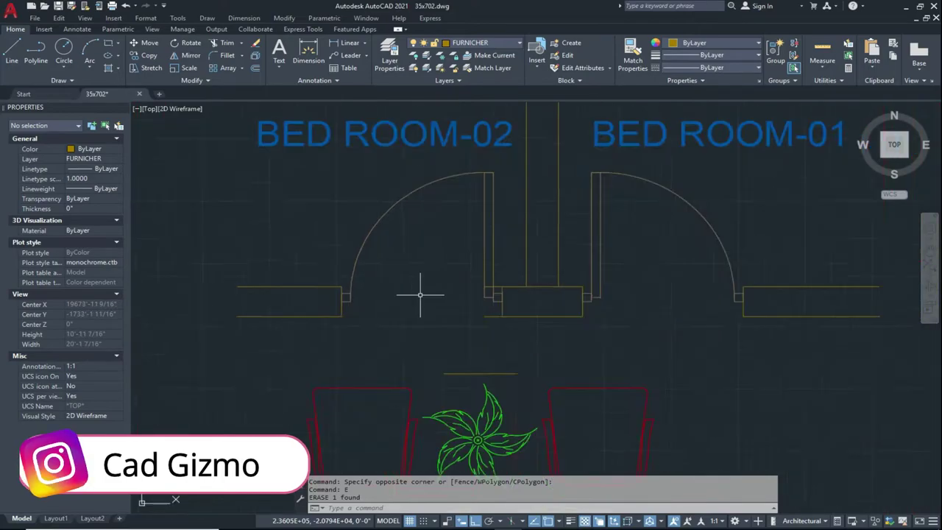
Trim the door-jamb lines at the right door with a TR crossing window.
{"action": "key", "text": "Escape"}
{"action": "key", "text": "Escape"}
{"action": "type", "text": "tr"}
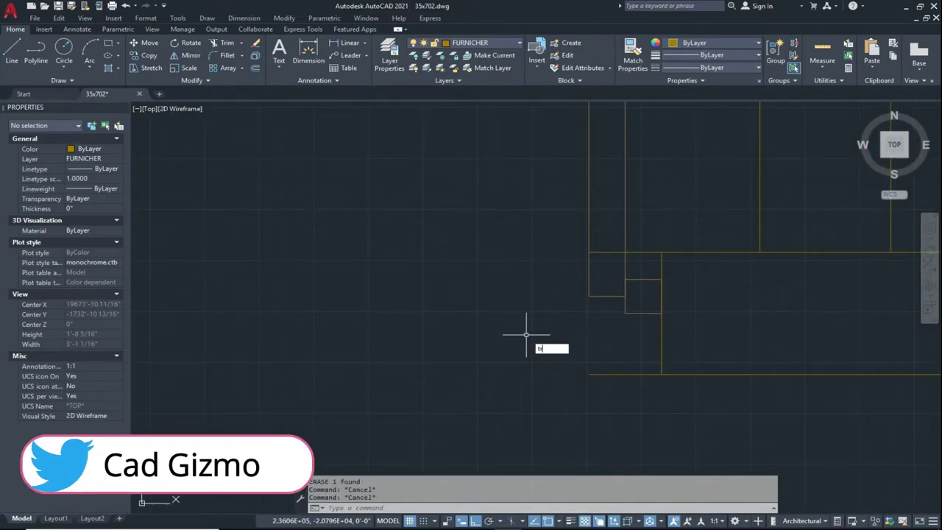
{"action": "key", "text": "Return"}
{"action": "key", "text": "Return"}
{"action": "left_click", "coordinate": [646, 350]}
{"action": "left_click", "coordinate": [597, 399]}
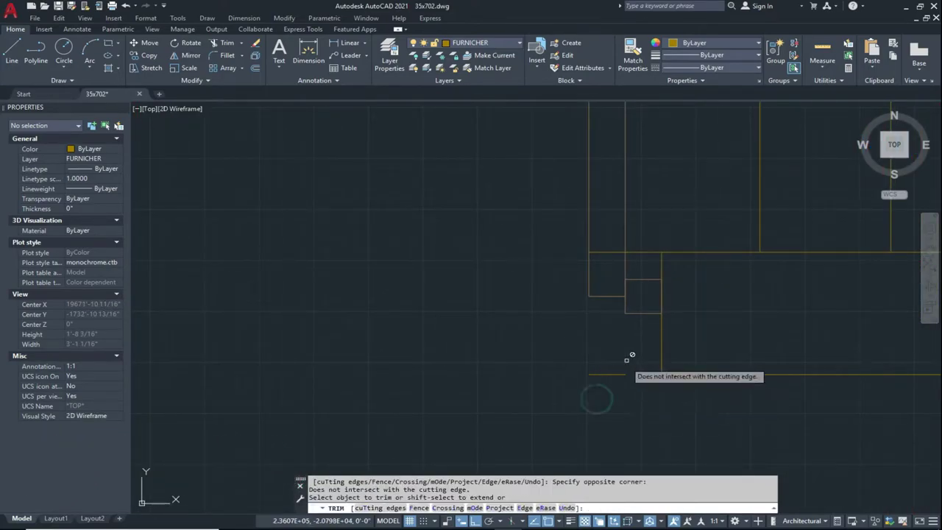
{"action": "key", "text": "Escape"}
Delete the upper and lower short jamb lines, leaving both door openings clean.
{"action": "left_click", "coordinate": [613, 247]}
{"action": "left_click", "coordinate": [600, 259]}
{"action": "left_click", "coordinate": [612, 354]}
{"action": "left_click", "coordinate": [600, 385]}
{"action": "key", "text": "Delete"}
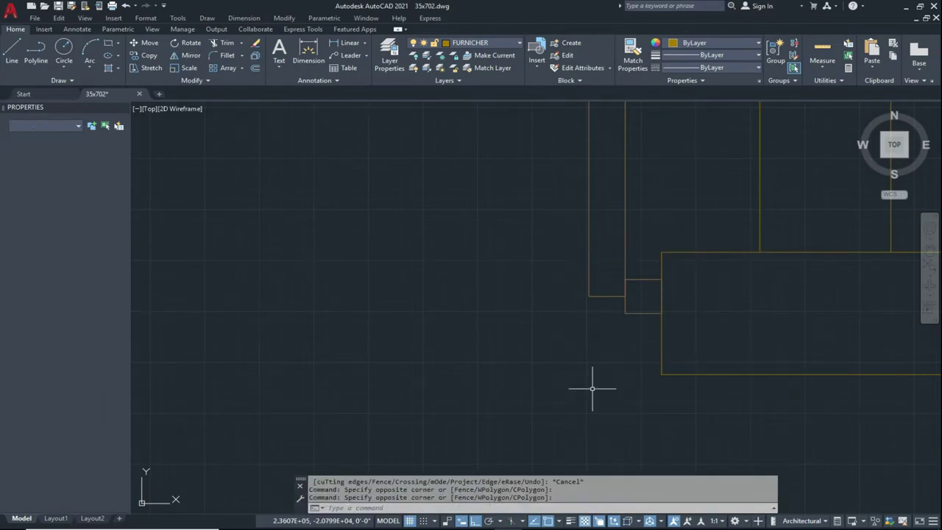
{"action": "key", "text": "Escape"}
{"action": "scroll", "coordinate": [560, 346], "scroll_direction": "down", "scroll_amount": 6}
{"action": "middle_click_drag", "start_coordinate": [595, 354], "coordinate": [537, 357]}
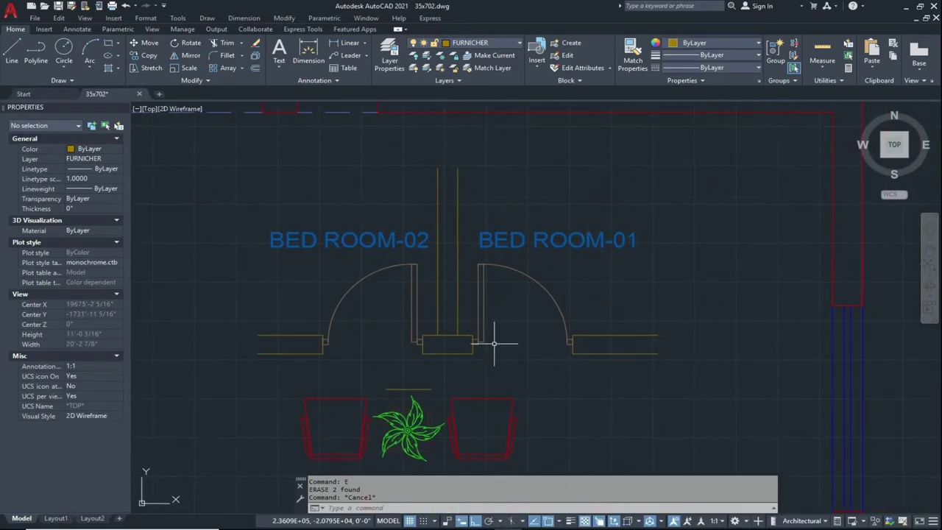
Window-select the spring, rod and arrow of the spring linkage.
{"action": "scroll", "coordinate": [483, 317], "scroll_direction": "down", "scroll_amount": 2}
{"action": "scroll", "coordinate": [444, 331], "scroll_direction": "down", "scroll_amount": 3}
{"action": "scroll", "coordinate": [595, 331], "scroll_direction": "up", "scroll_amount": 7}
{"action": "middle_click_drag", "start_coordinate": [571, 336], "coordinate": [536, 360]}
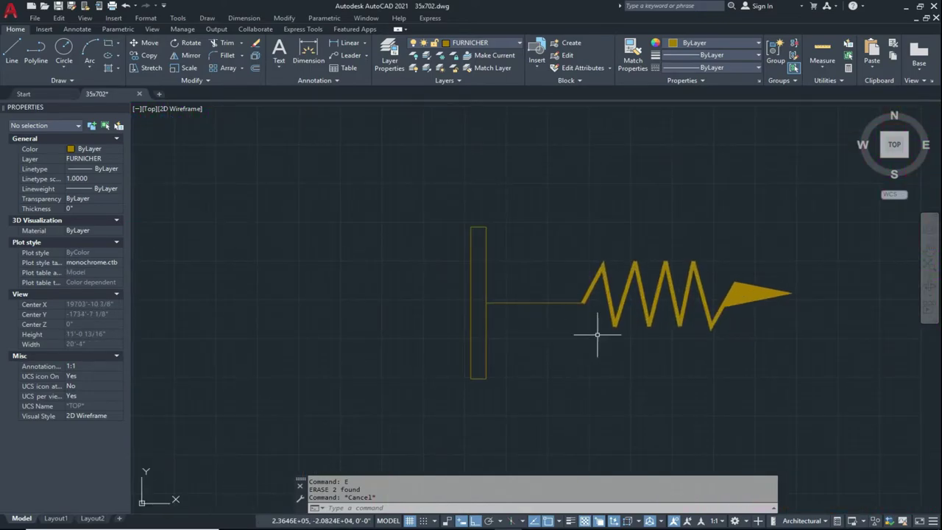
{"action": "scroll", "coordinate": [641, 317], "scroll_direction": "down", "scroll_amount": 2}
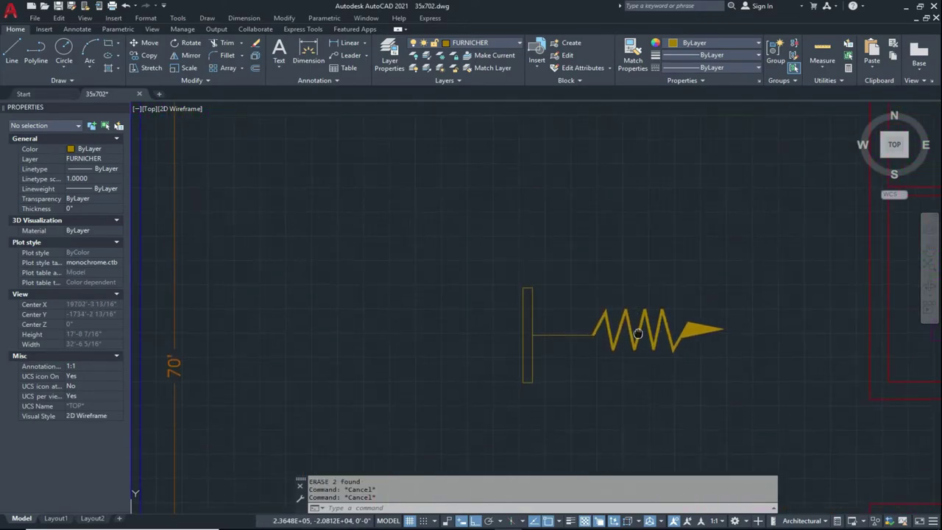
{"action": "left_click", "coordinate": [726, 268]}
{"action": "left_click", "coordinate": [574, 381]}
{"action": "mouse_move", "coordinate": [574, 381]}
{"action": "middle_mouse_down"}
{"action": "mouse_move", "coordinate": [588, 387]}
{"action": "mouse_move", "coordinate": [577, 384]}
{"action": "middle_mouse_up"}
{"action": "scroll", "coordinate": [588, 387], "scroll_direction": "up", "scroll_amount": 3}
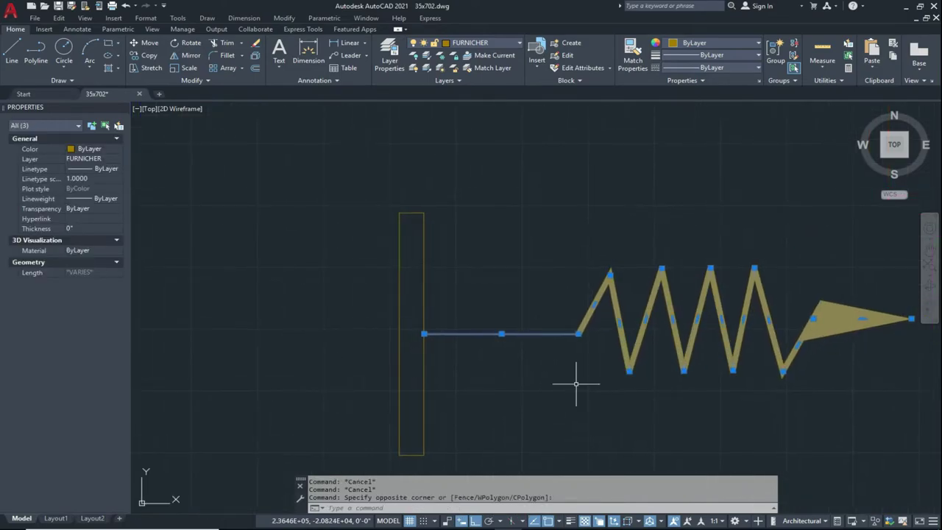
Mirror the spring linkage about a vertical axis from the bar's top, keeping the original.
{"action": "key", "text": "Return"}
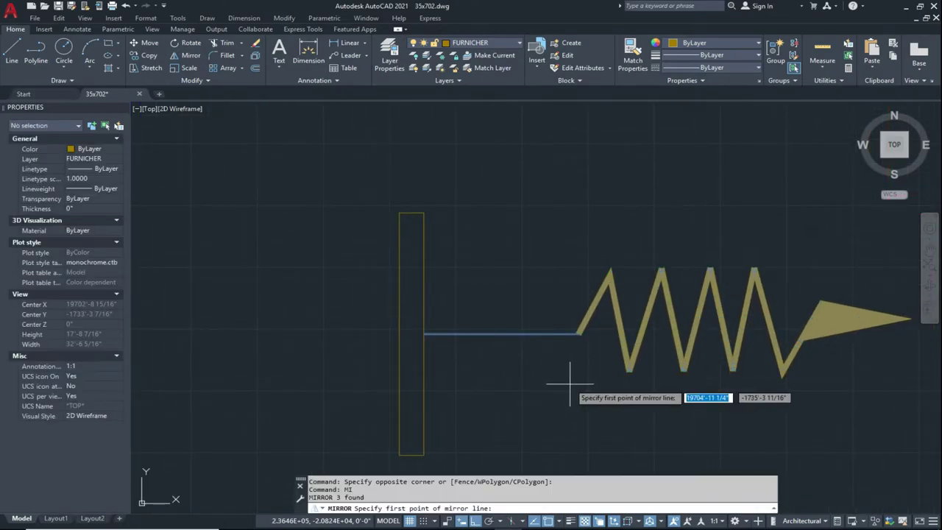
{"action": "scroll", "coordinate": [515, 295], "scroll_direction": "down", "scroll_amount": 2}
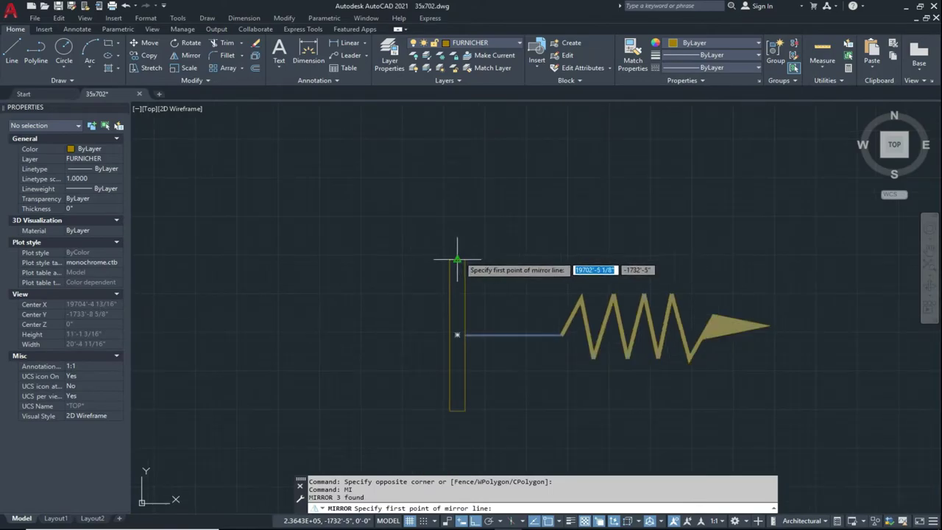
{"action": "left_click", "coordinate": [457, 259]}
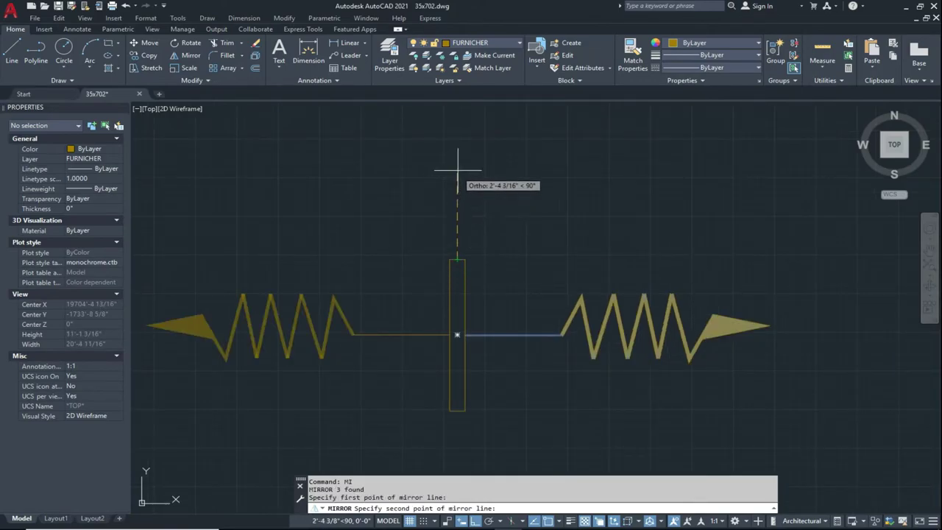
{"action": "middle_click_drag", "start_coordinate": [457, 169], "coordinate": [533, 180]}
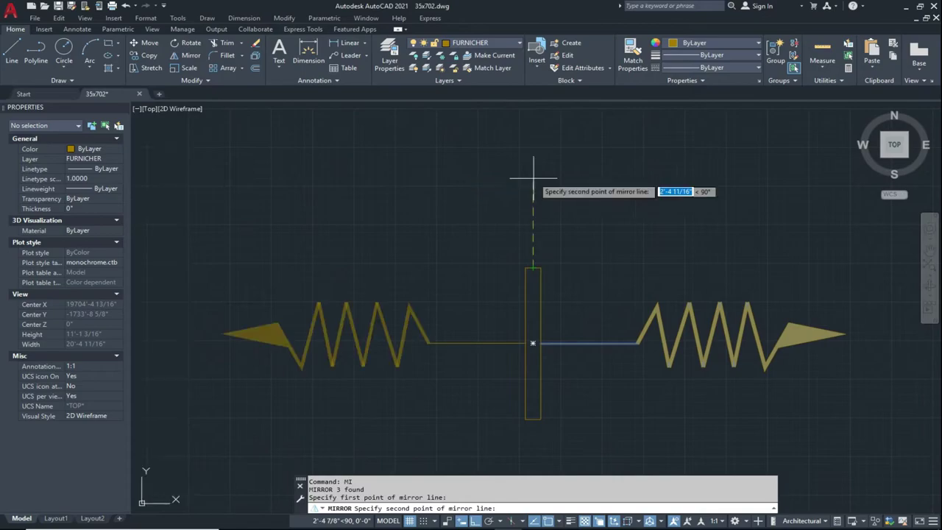
{"action": "left_click", "coordinate": [533, 165]}
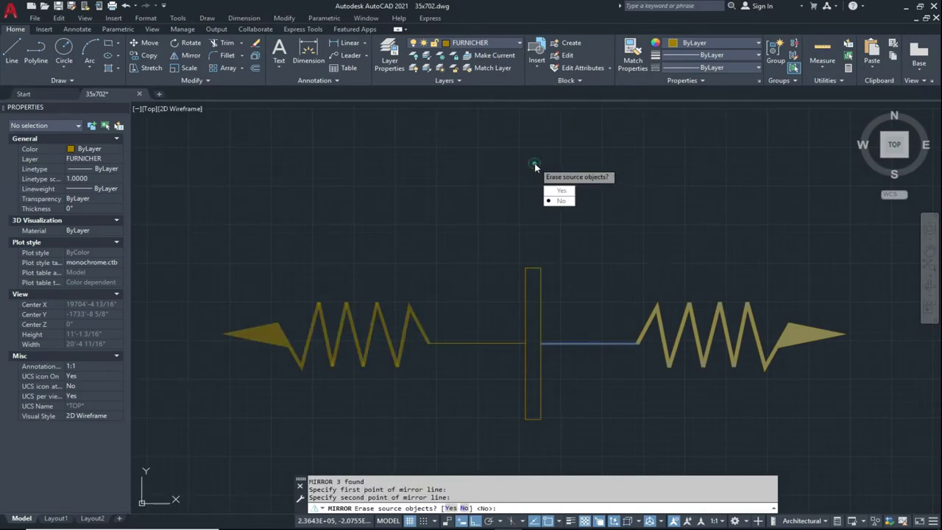
{"action": "left_click", "coordinate": [553, 203]}
{"action": "key", "text": "Escape"}
{"action": "scroll", "coordinate": [546, 219], "scroll_direction": "down", "scroll_amount": 2}
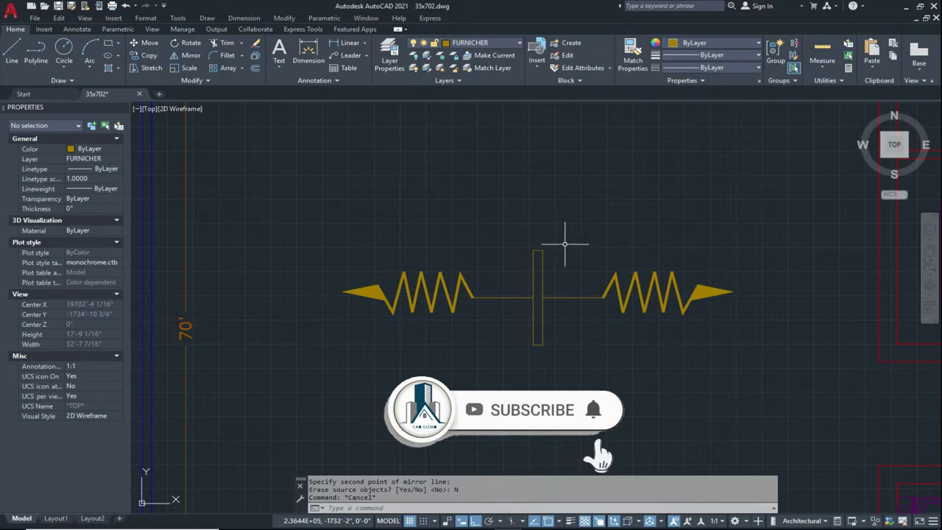
Pan and zoom from the spring drawing back to the BED ROOM-01 door area.
{"action": "middle_click_drag", "start_coordinate": [557, 204], "coordinate": [570, 343]}
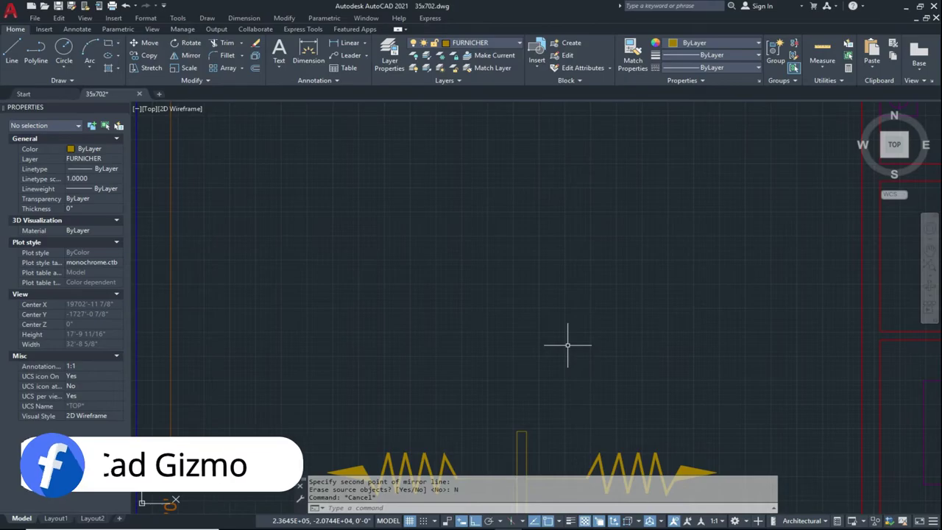
{"action": "scroll", "coordinate": [567, 344], "scroll_direction": "down", "scroll_amount": 4}
{"action": "middle_click_drag", "start_coordinate": [568, 345], "coordinate": [711, 332]}
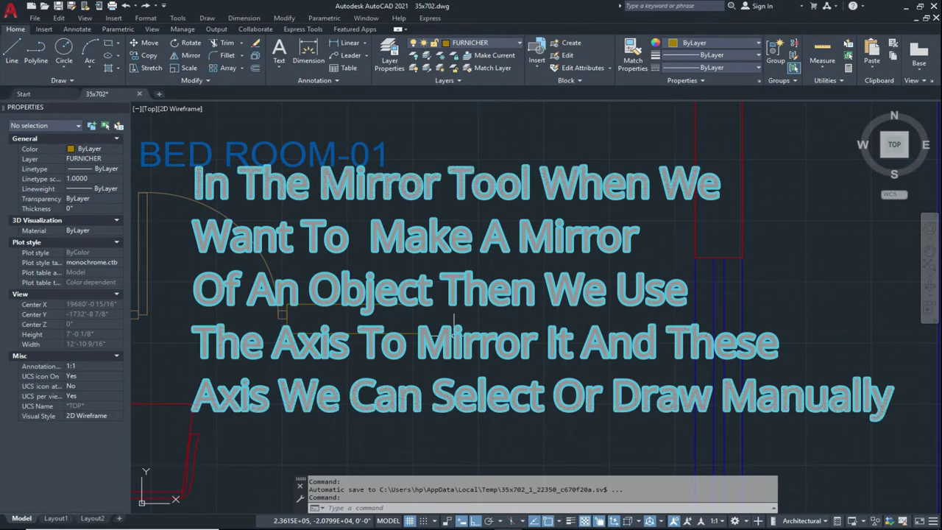
{"action": "left_click", "coordinate": [441, 274]}
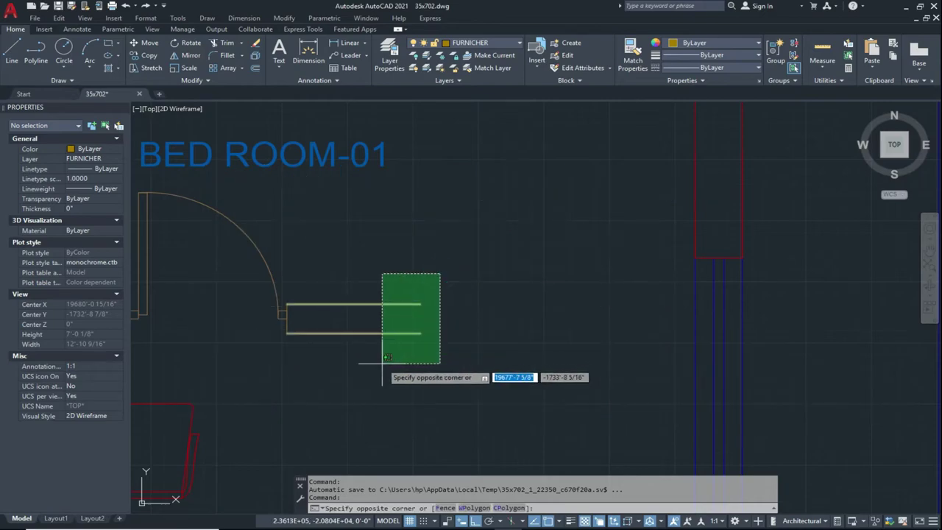
{"action": "left_click", "coordinate": [383, 363]}
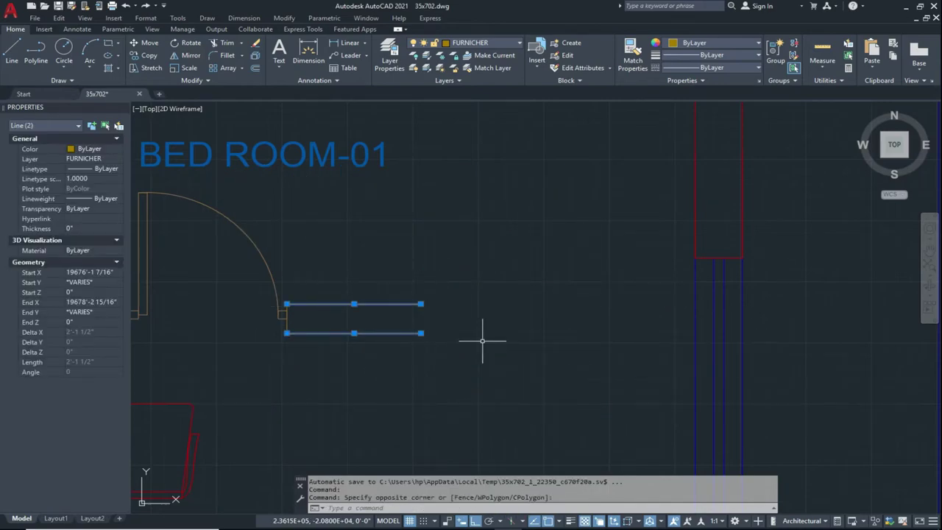
{"action": "type", "text": "mi"}
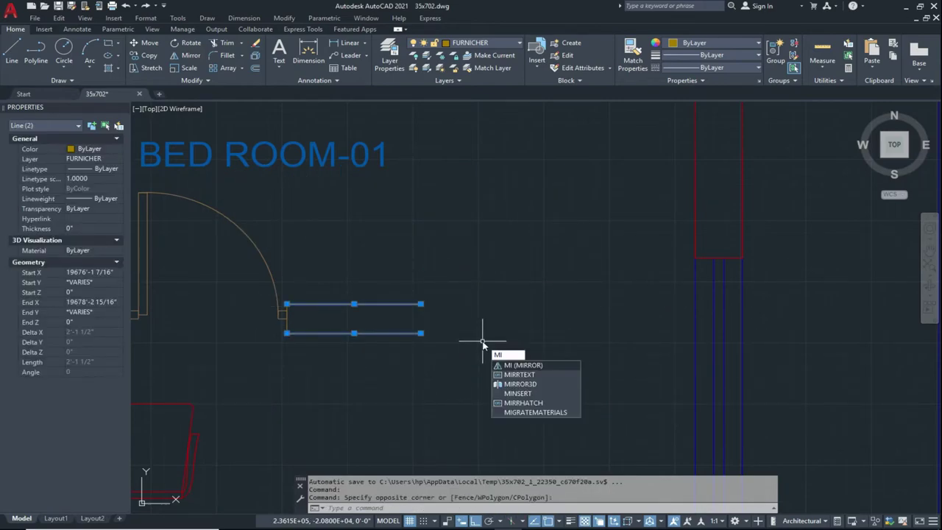
{"action": "key", "text": "Return"}
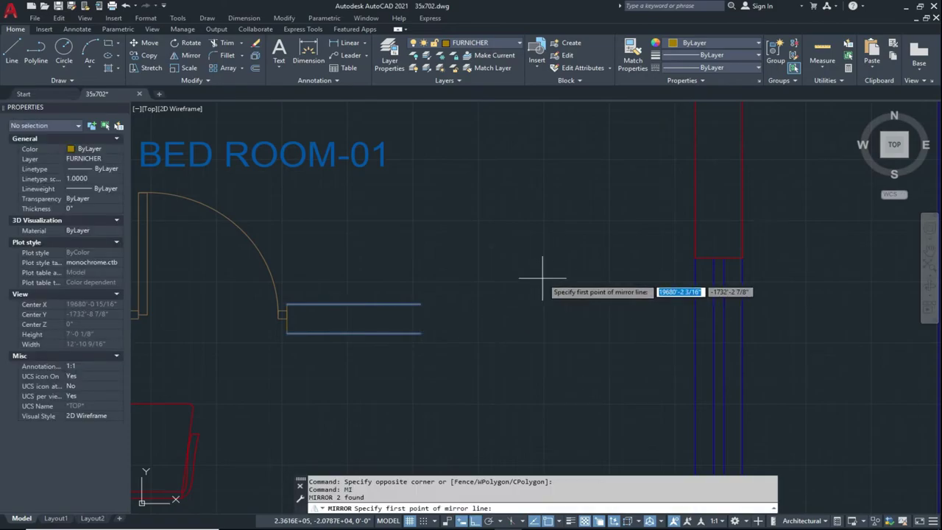
{"action": "left_click", "coordinate": [551, 273]}
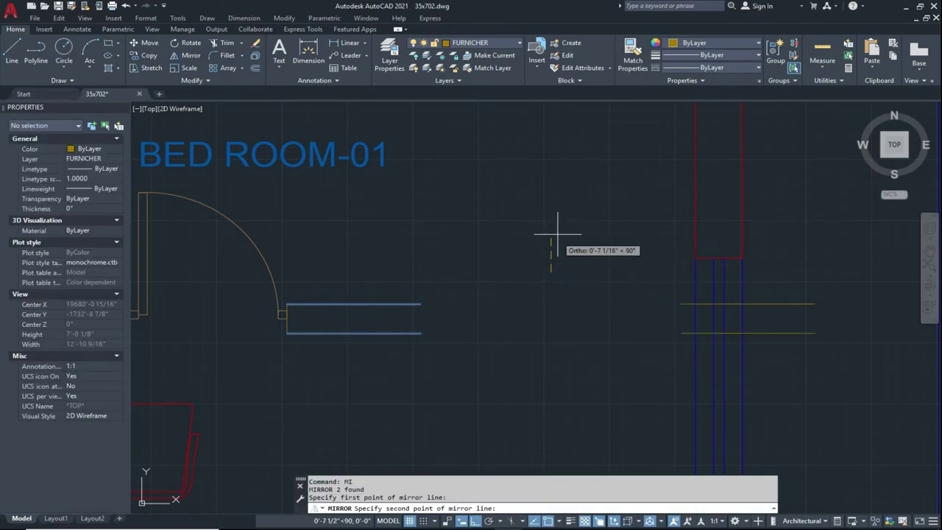
{"action": "left_click", "coordinate": [551, 196]}
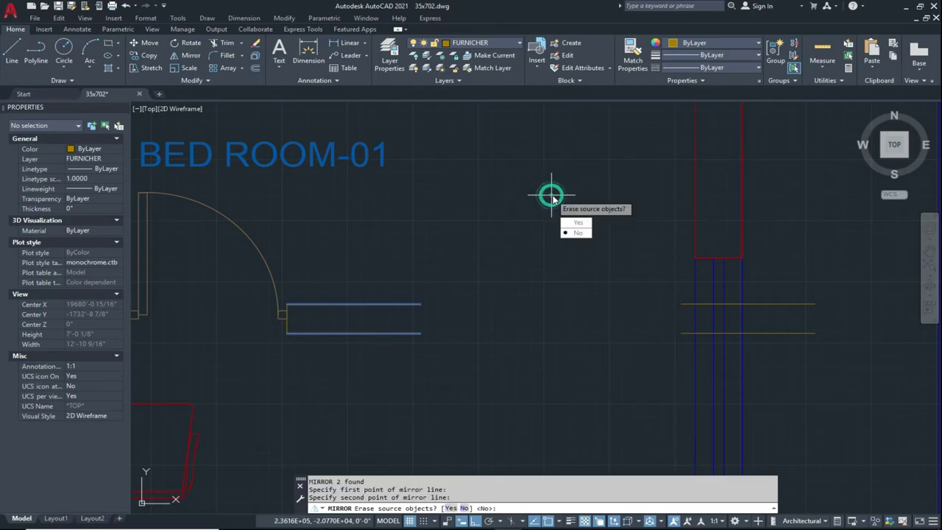
{"action": "left_click", "coordinate": [577, 232]}
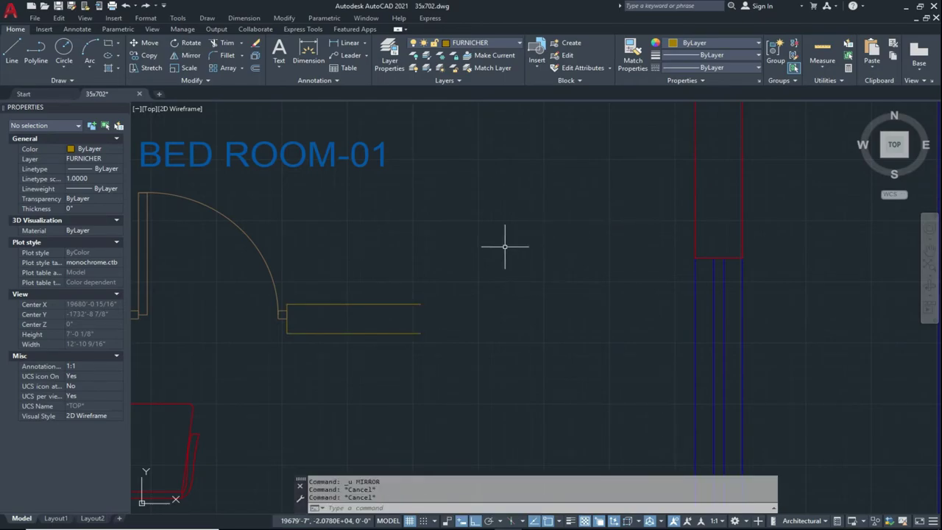
Draw a short vertical axis line beside the wall lines.
{"action": "type", "text": "l"}
{"action": "key", "text": "Return"}
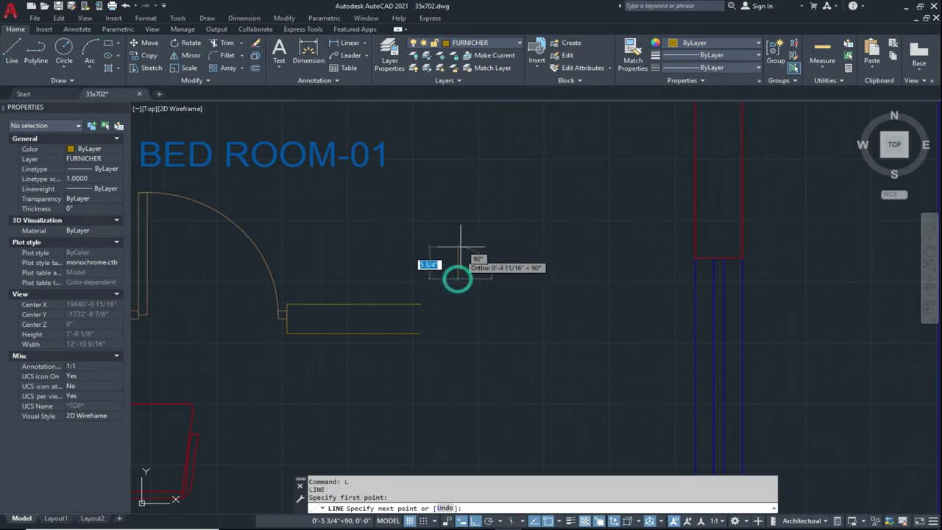
{"action": "left_click", "coordinate": [460, 204]}
{"action": "key", "text": "Escape"}
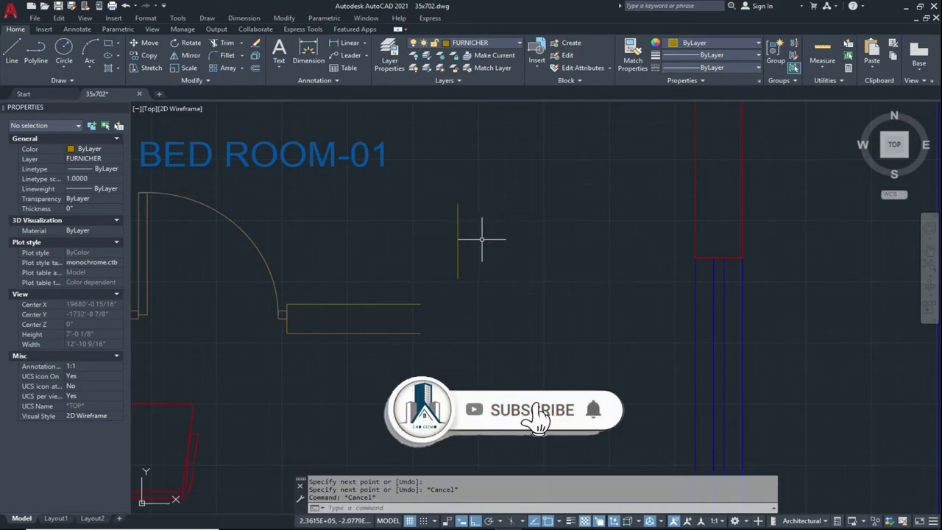
Mirror the two horizontal door lines across the vertical line's endpoints, keeping the originals.
{"action": "left_click", "coordinate": [433, 254]}
{"action": "left_click", "coordinate": [384, 342]}
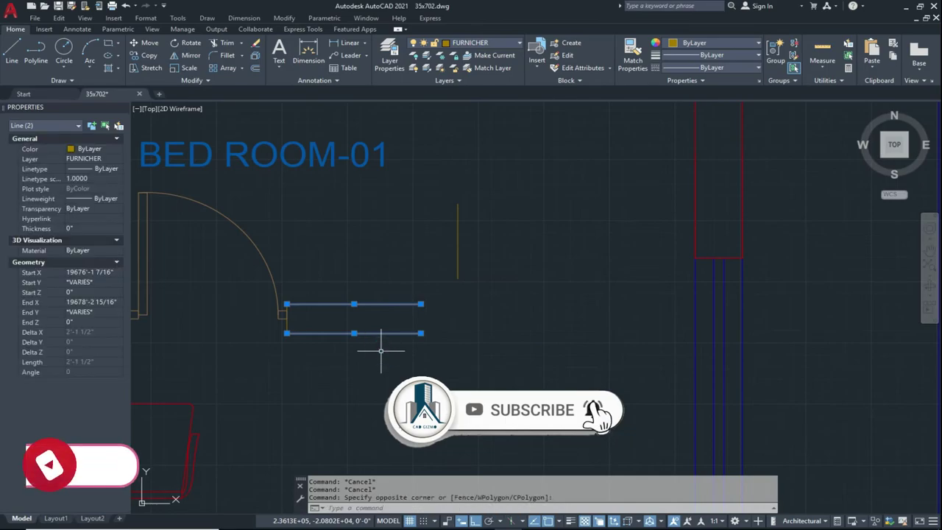
{"action": "type", "text": "mi"}
{"action": "key", "text": "Return"}
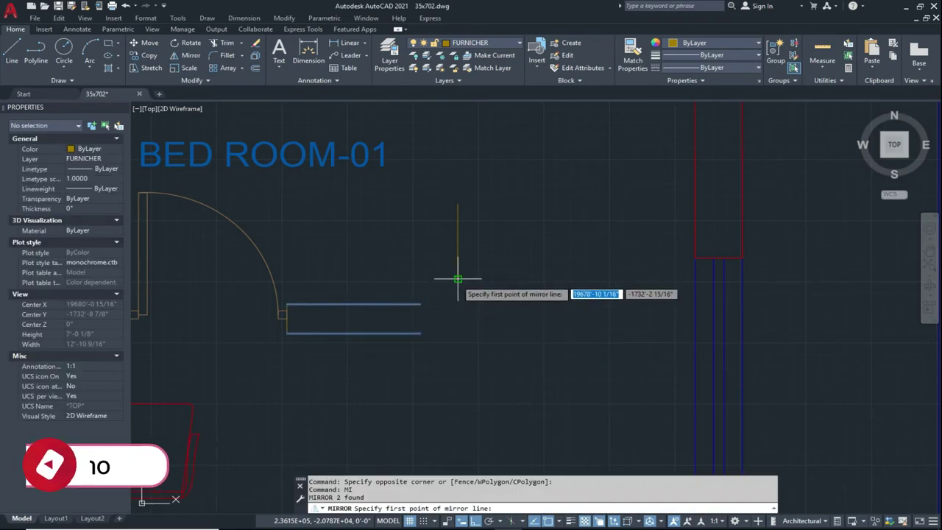
{"action": "left_click", "coordinate": [457, 279]}
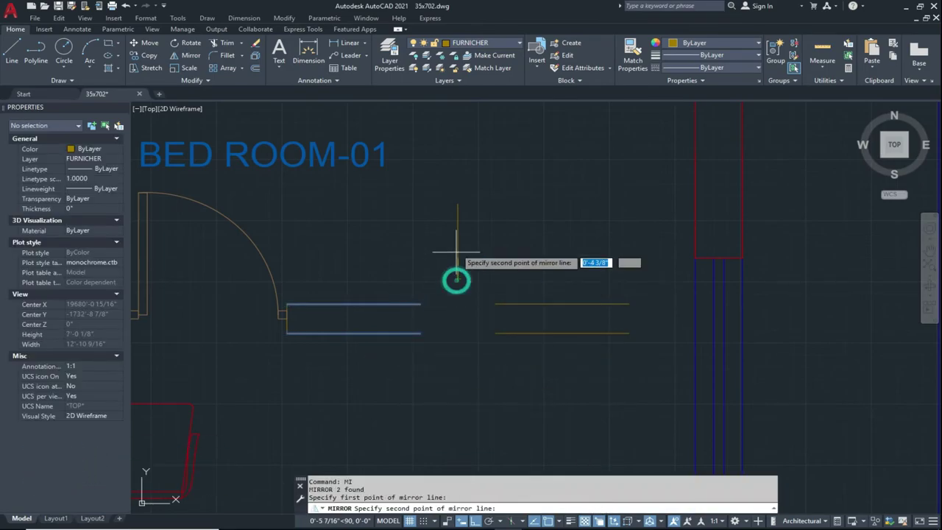
{"action": "left_click", "coordinate": [458, 203]}
{"action": "key", "text": "Return"}
{"action": "key", "text": "Escape"}
{"action": "scroll", "coordinate": [556, 269], "scroll_direction": "down", "scroll_amount": 2}
{"action": "scroll", "coordinate": [557, 268], "scroll_direction": "up", "scroll_amount": 3}
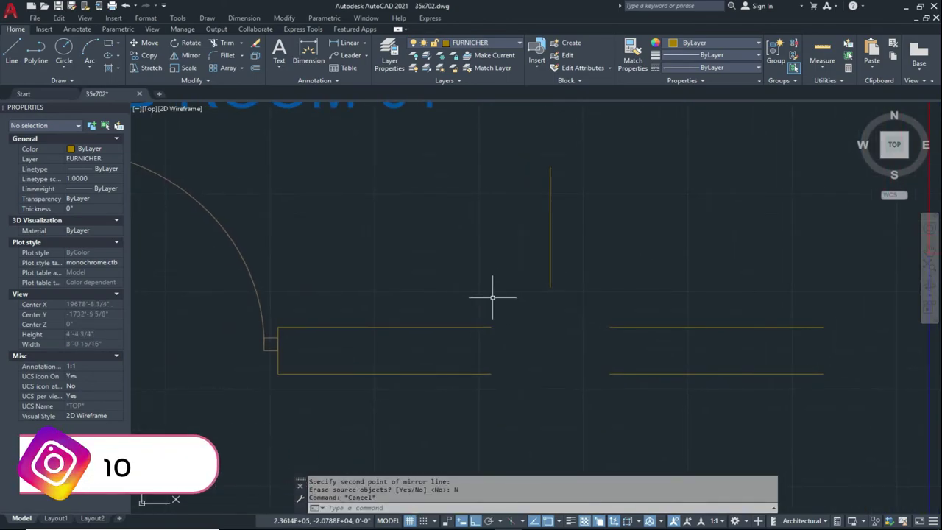